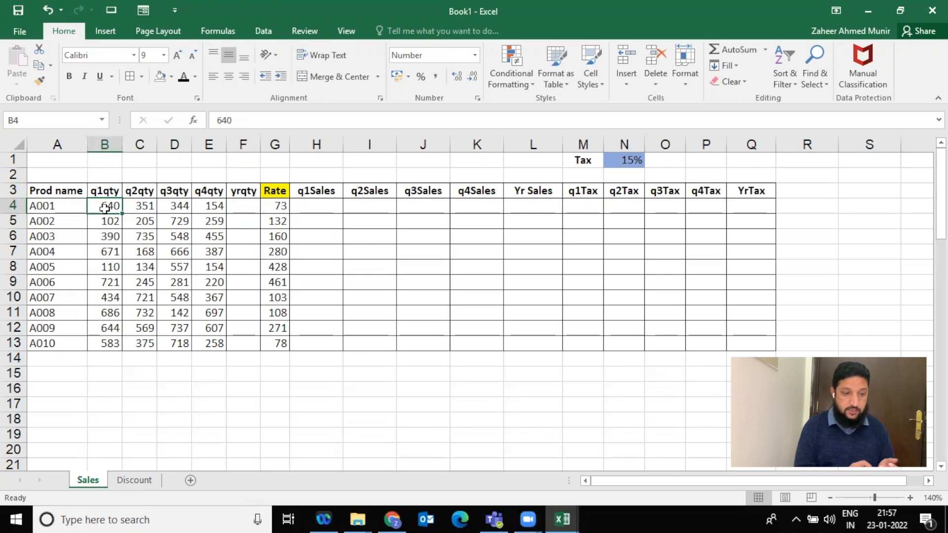
Examine the four quarterly quantities of product A001 and the yrqty cell that sums them
{"action": "key", "text": "Right"}
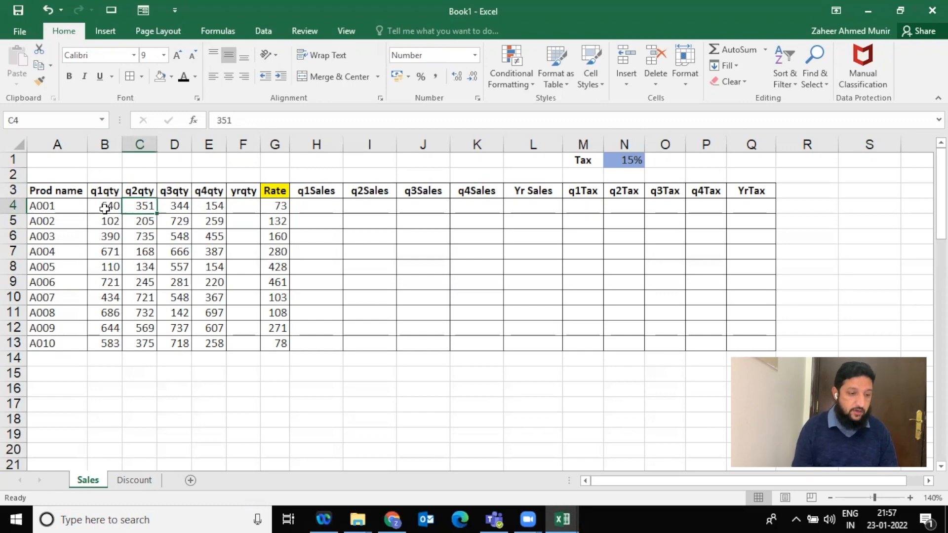
{"action": "key", "text": "Right"}
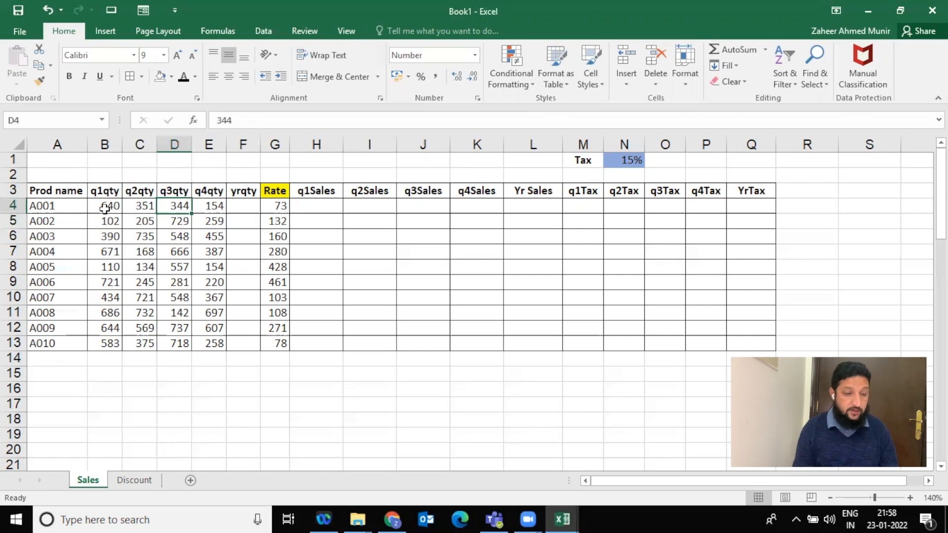
{"action": "key", "text": "Right"}
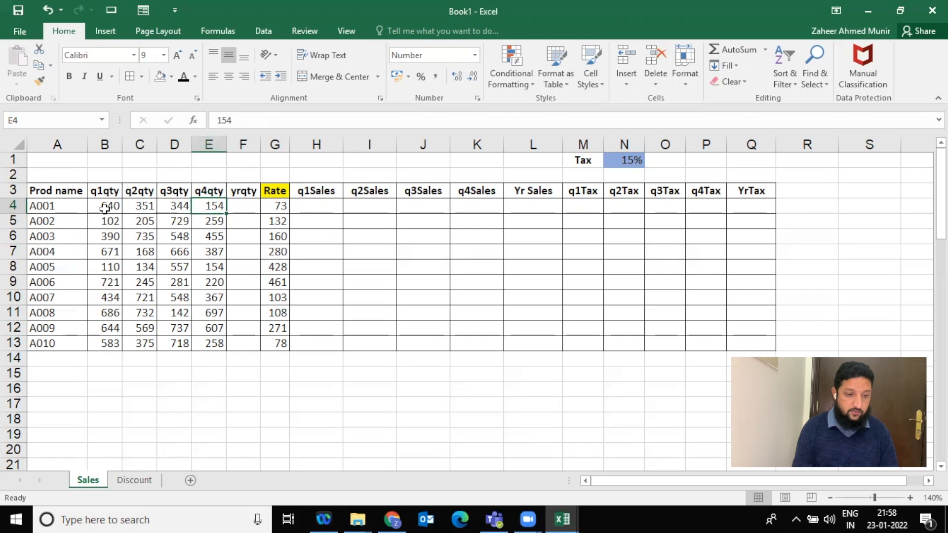
{"action": "key", "text": "Right"}
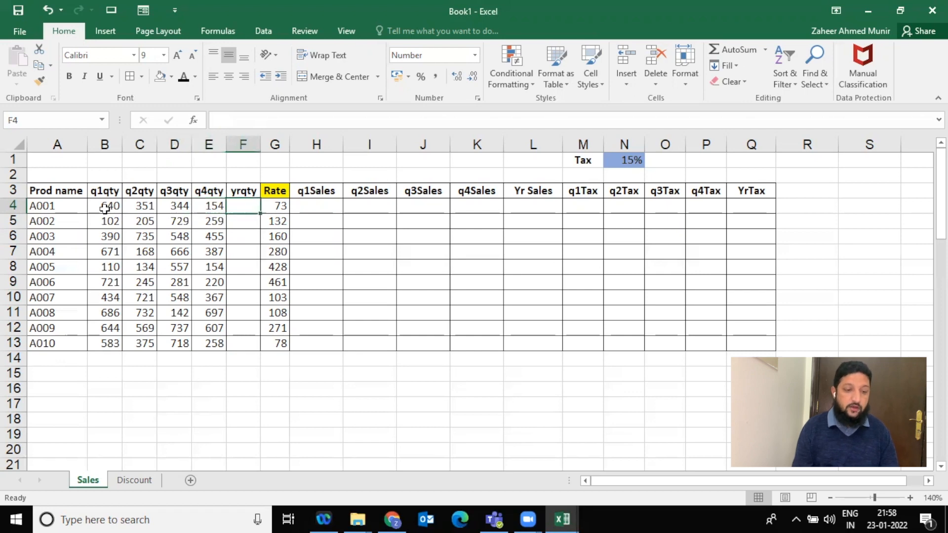
{"action": "key", "text": "Left"}
{"action": "key", "text": "Left"}
{"action": "key", "text": "Left"}
{"action": "key", "text": "Left"}
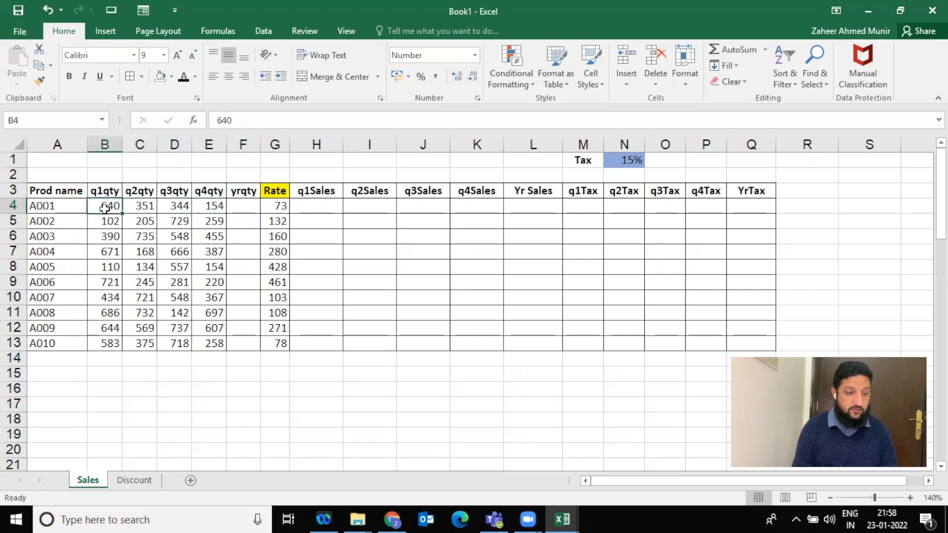
{"action": "key", "text": "shift+Right"}
{"action": "key", "text": "shift+Right"}
{"action": "key", "text": "shift+Right"}
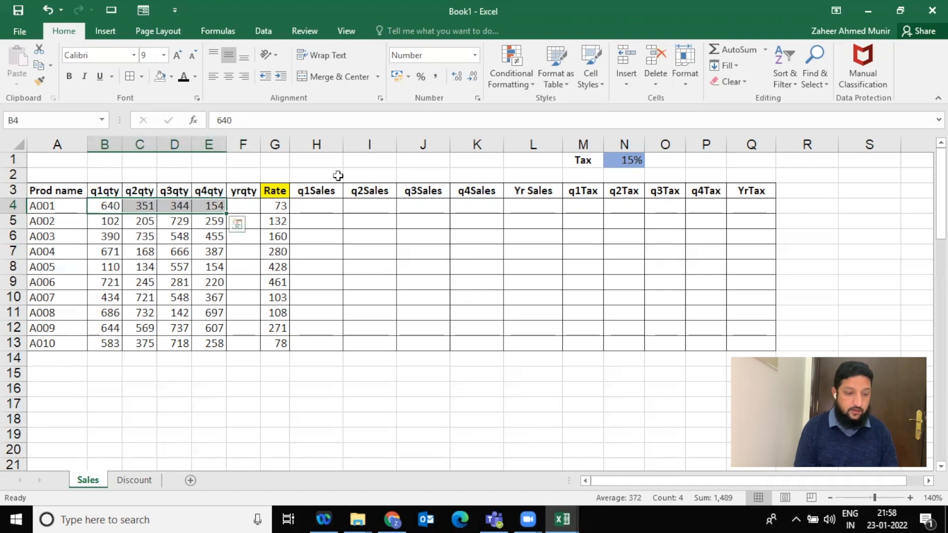
Enter =SUM(B4:E4) in F4 for the yearly quantity and fill it down to row 13
{"action": "left_click", "coordinate": [251, 203]}
{"action": "type", "text": "=sum"}
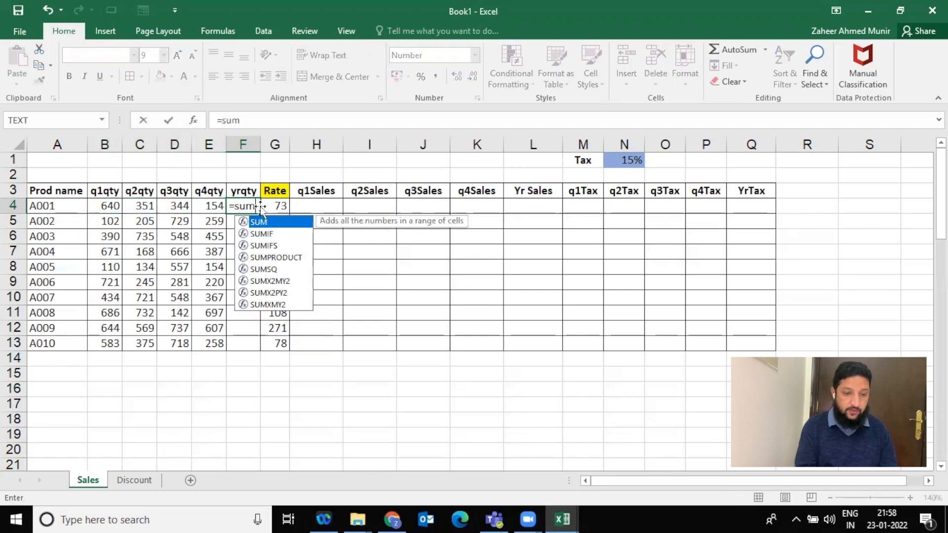
{"action": "key", "text": "Tab"}
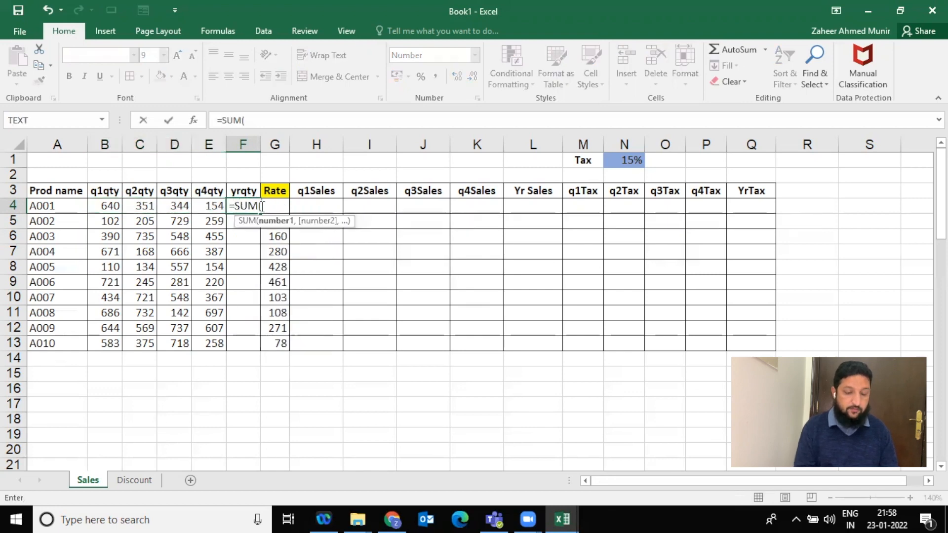
{"action": "left_click_drag", "start_coordinate": [107, 205], "coordinate": [204, 213]}
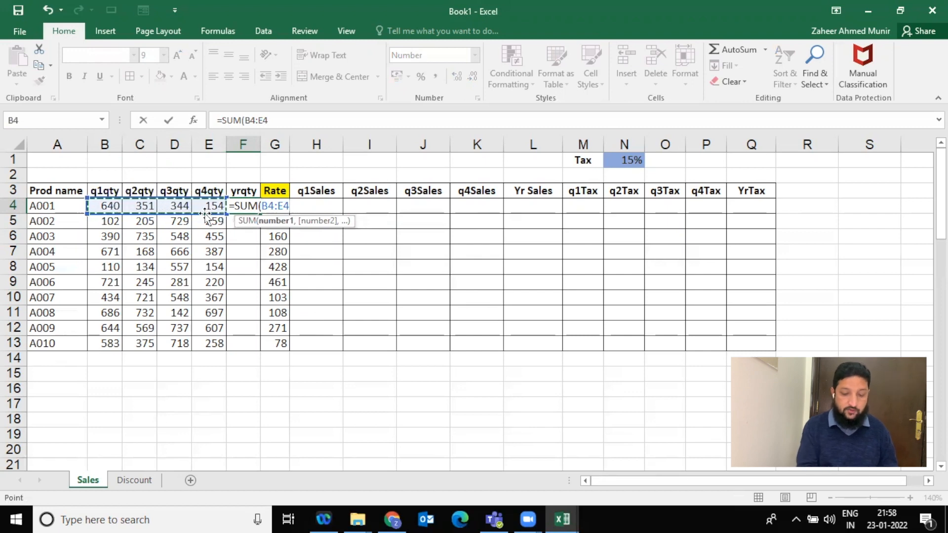
{"action": "key", "text": "Return"}
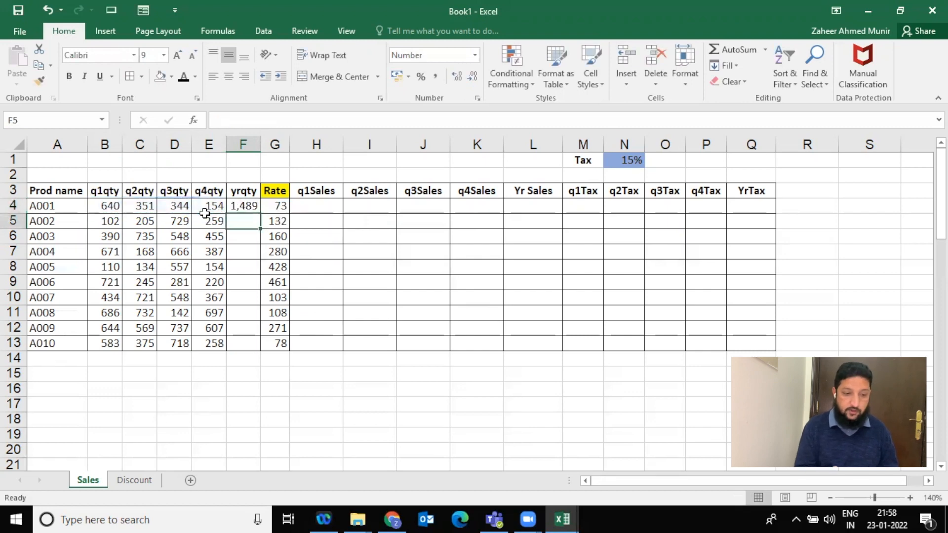
{"action": "left_click", "coordinate": [255, 207]}
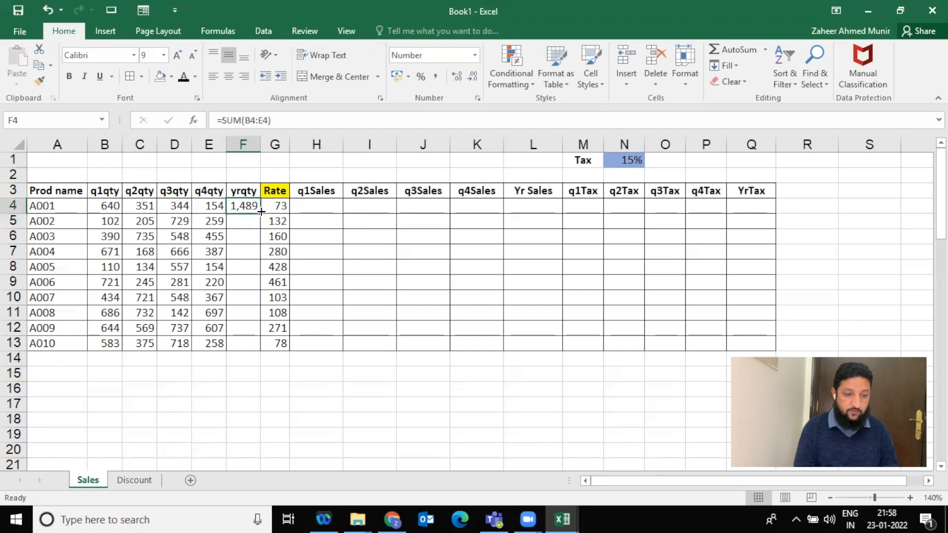
{"action": "double_click", "coordinate": [259, 211]}
{"action": "left_click", "coordinate": [257, 204]}
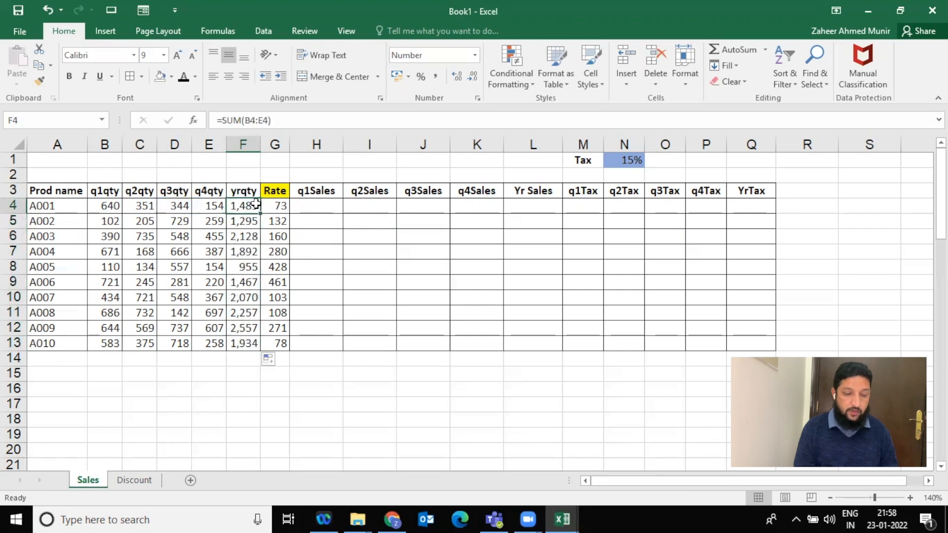
Review the A001 row from the product name across the yearly quantity and Rate to the q1Sales column
{"action": "key", "text": "Right"}
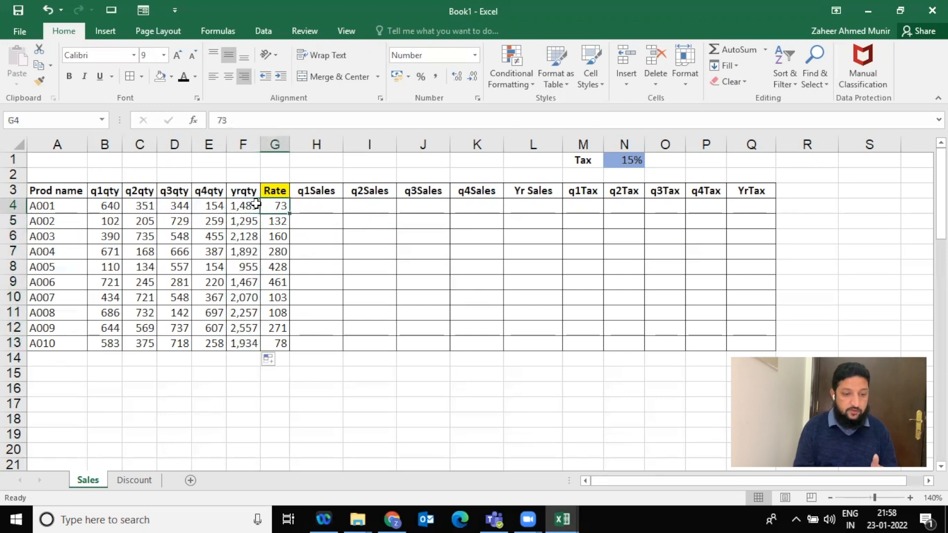
{"action": "key", "text": "Up"}
{"action": "key", "text": "Down"}
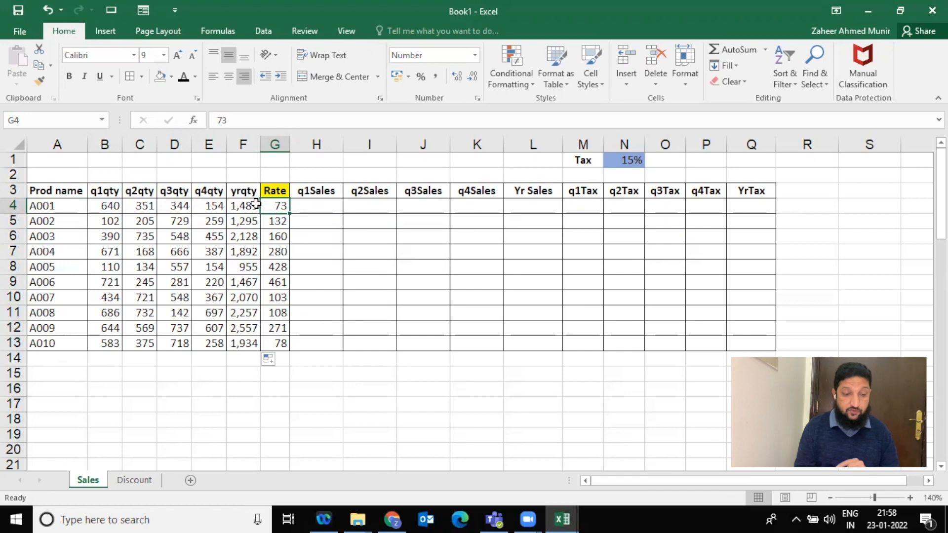
{"action": "key", "text": "Left"}
{"action": "key", "text": "Left"}
{"action": "key", "text": "Left"}
{"action": "key", "text": "Left"}
{"action": "key", "text": "Left"}
{"action": "key", "text": "Left"}
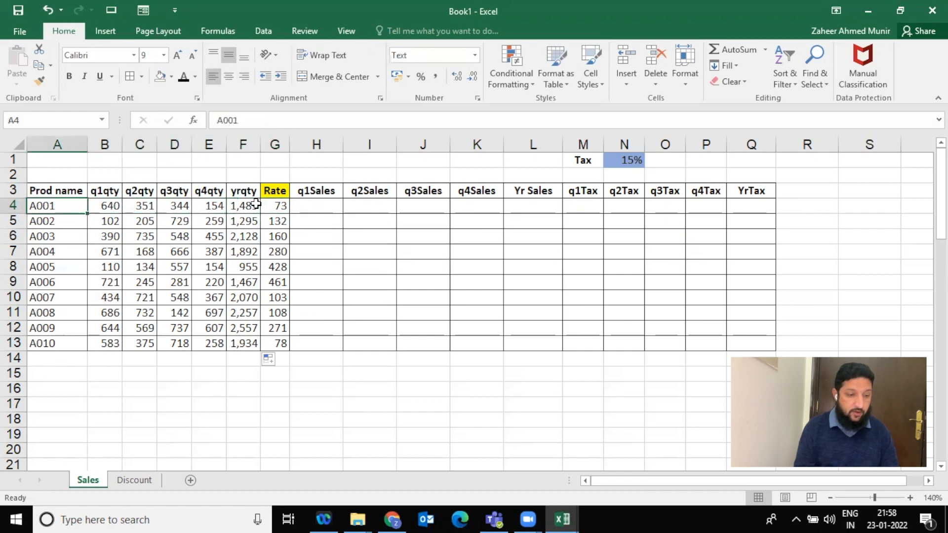
{"action": "key", "text": "Right"}
{"action": "key", "text": "Right"}
{"action": "key", "text": "Right"}
{"action": "key", "text": "Right"}
{"action": "key", "text": "Right"}
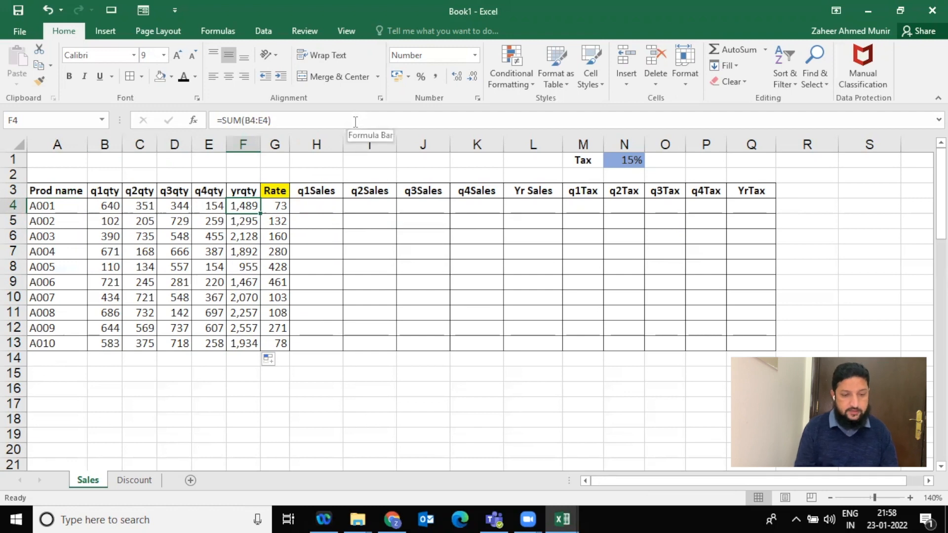
{"action": "key", "text": "Right"}
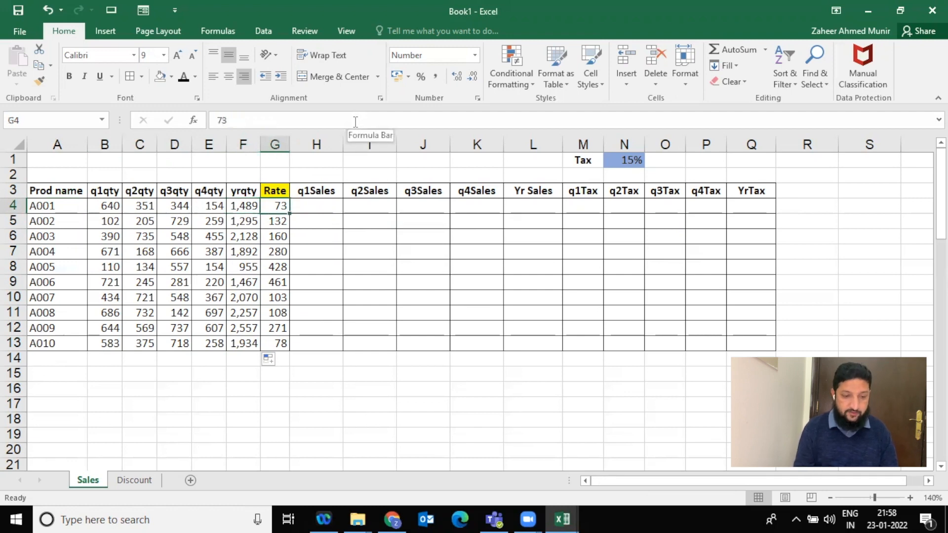
{"action": "key", "text": "Right"}
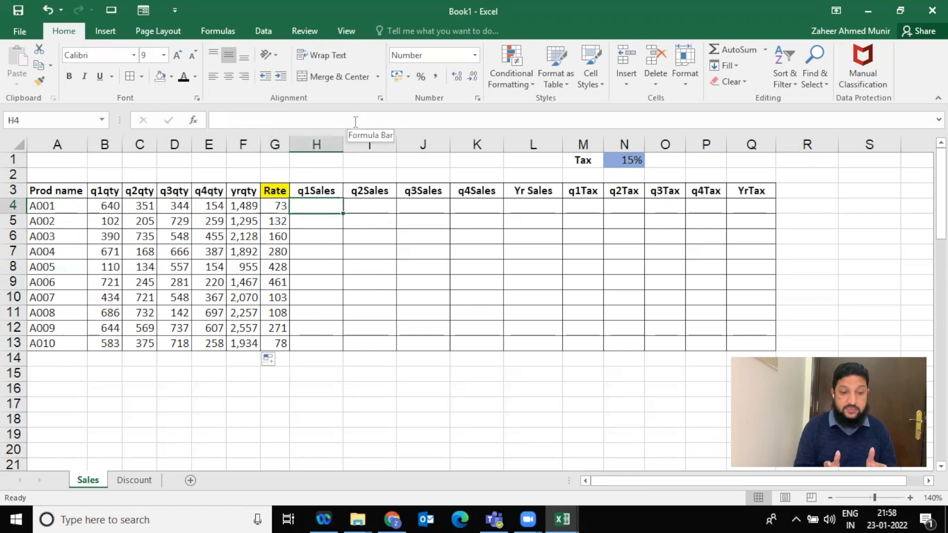
Compare the quarterly quantities of A001 with its Rate as inputs for the sales calculation
{"action": "key", "text": "Left"}
{"action": "key", "text": "Left"}
{"action": "key", "text": "Left"}
{"action": "key", "text": "Left"}
{"action": "key", "text": "Left"}
{"action": "key", "text": "Left"}
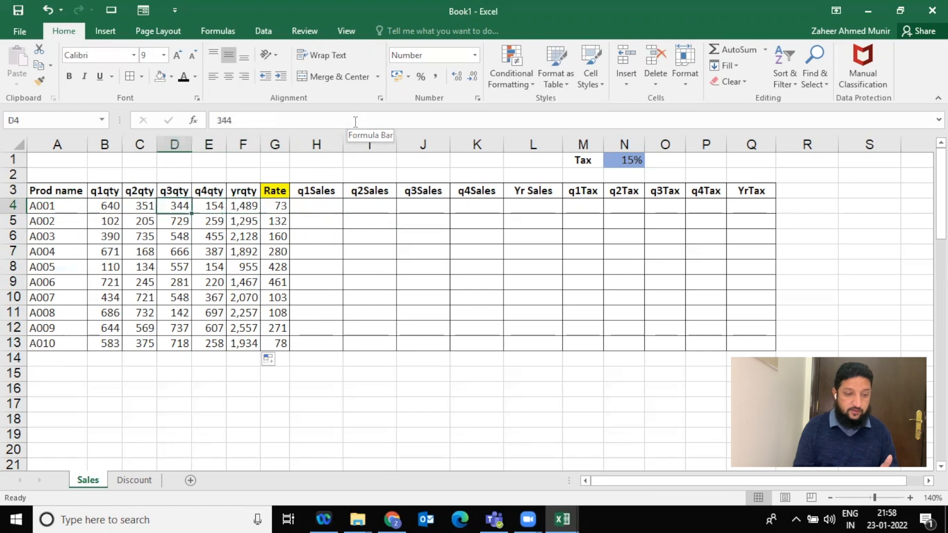
{"action": "key", "text": "Right"}
{"action": "key", "text": "Right"}
{"action": "key", "text": "Right"}
{"action": "key", "text": "Right"}
{"action": "key", "text": "Right"}
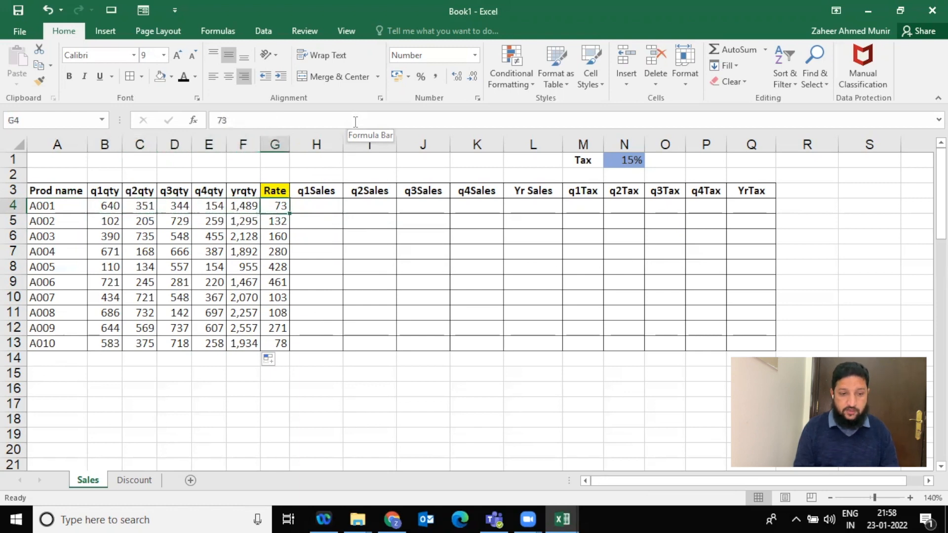
Enter =B4*G4 in H4 to calculate the first-quarter sales of A001
{"action": "key", "text": "Right"}
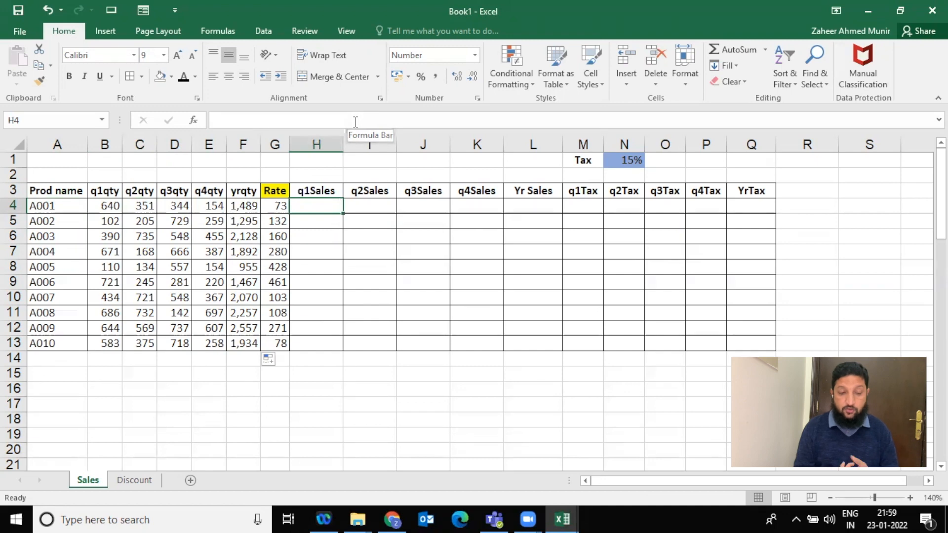
{"action": "type", "text": "="}
{"action": "key", "text": "Left"}
{"action": "key", "text": "Left"}
{"action": "key", "text": "Left"}
{"action": "key", "text": "Left"}
{"action": "key", "text": "Left"}
{"action": "key", "text": "Left"}
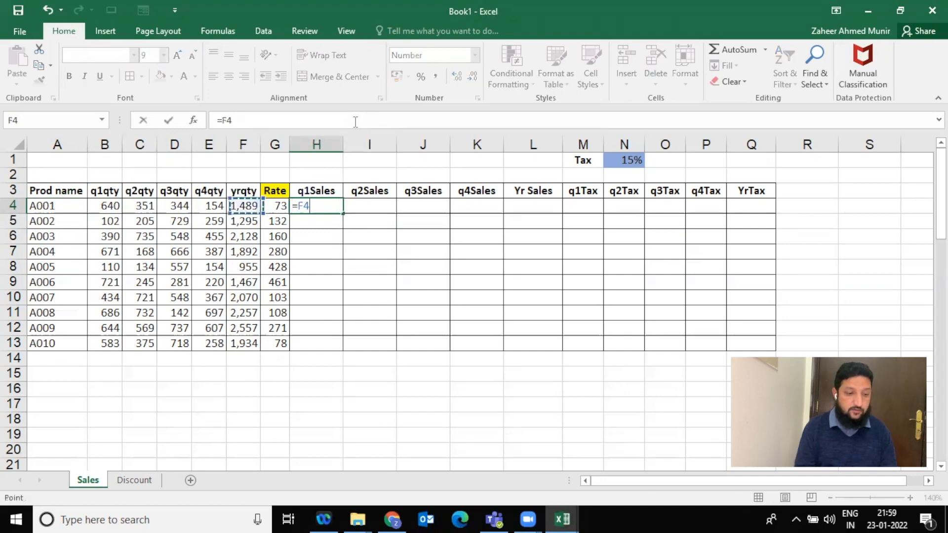
{"action": "type", "text": "*"}
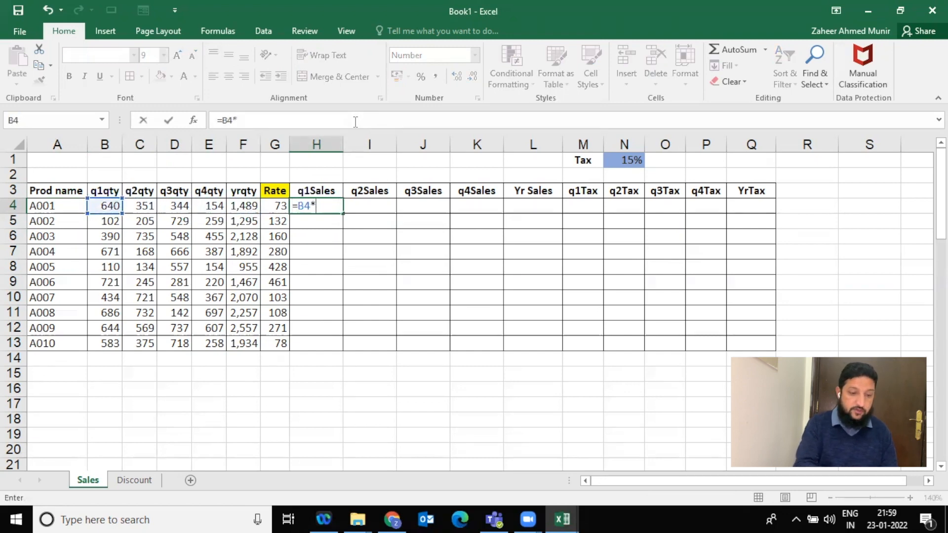
{"action": "key", "text": "Left"}
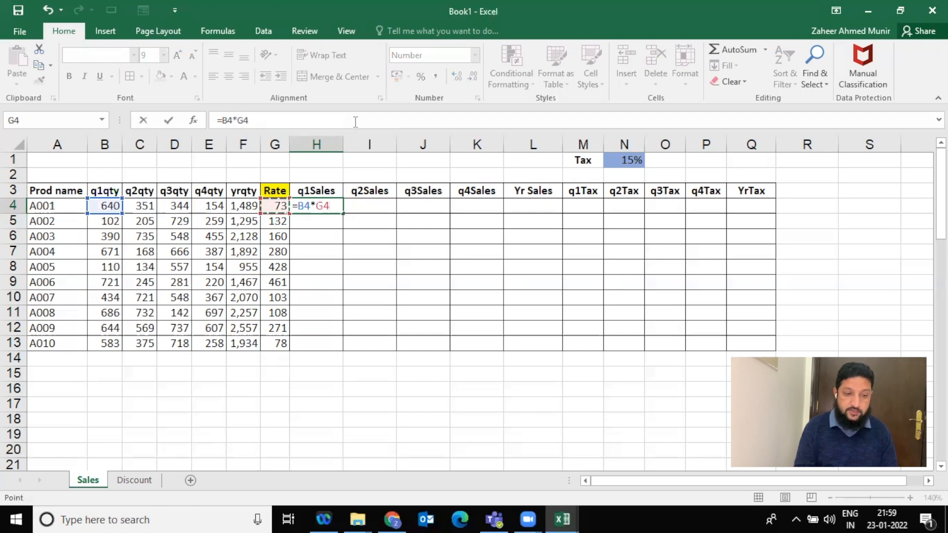
{"action": "key", "text": "Return"}
{"action": "key", "text": "Up"}
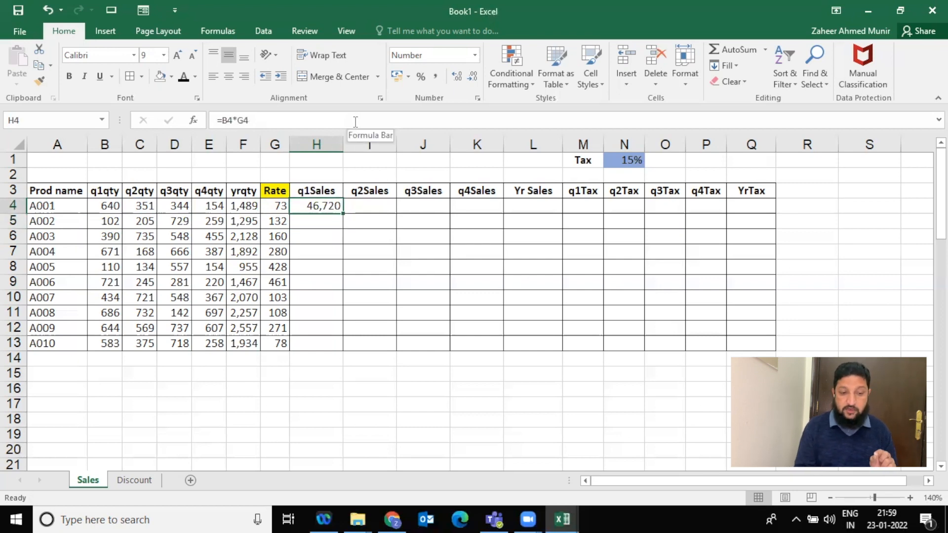
Trace the q1qty and Rate cells that the q1Sales formula in H4 refers to
{"action": "key", "text": "Left"}
{"action": "key", "text": "Left"}
{"action": "key", "text": "Left"}
{"action": "key", "text": "Left"}
{"action": "key", "text": "Left"}
{"action": "key", "text": "Left"}
{"action": "key", "text": "Left"}
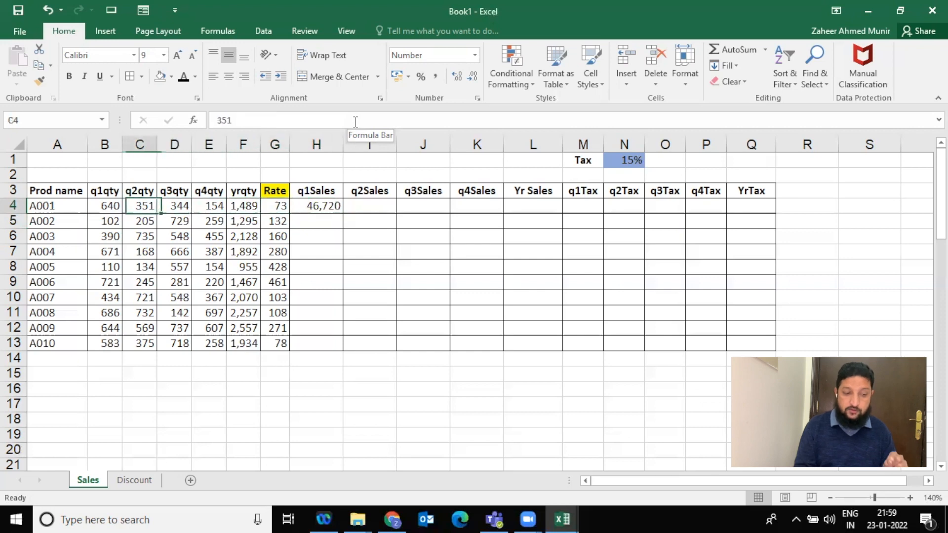
{"action": "key", "text": "Right"}
{"action": "key", "text": "Right"}
{"action": "key", "text": "Right"}
{"action": "key", "text": "Right"}
{"action": "key", "text": "Right"}
{"action": "key", "text": "Right"}
{"action": "key", "text": "Right"}
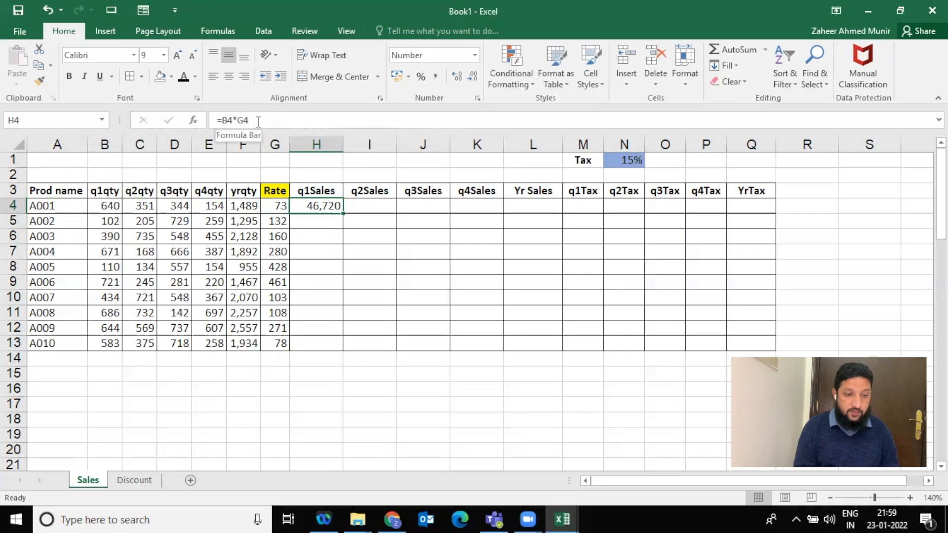
Fill the q1Sales formula from H4 down to row 13
{"action": "double_click", "coordinate": [346, 213]}
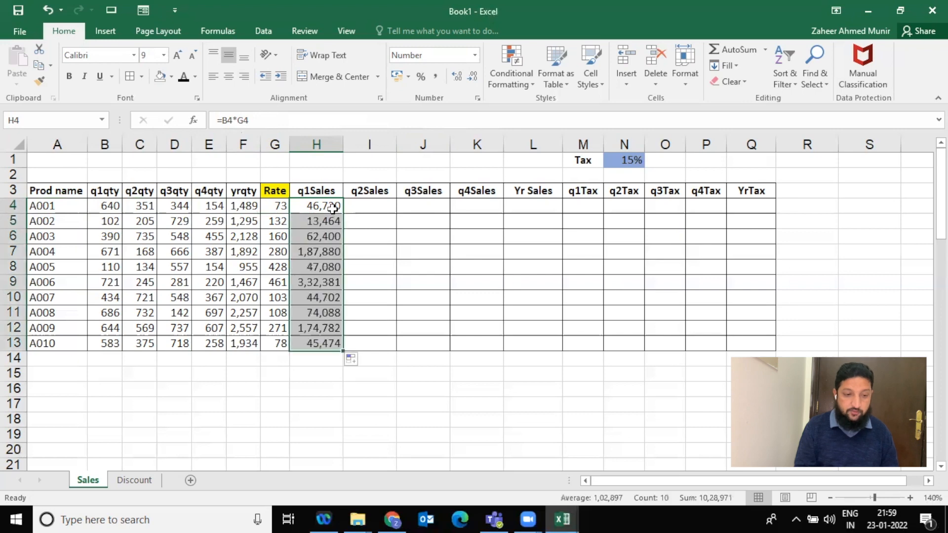
{"action": "left_click", "coordinate": [333, 208]}
Inspect how the row references change in the copied q1Sales formulas from H4 to H8
{"action": "key", "text": "Down"}
{"action": "key", "text": "Up"}
{"action": "key", "text": "Down"}
{"action": "key", "text": "Up"}
{"action": "key", "text": "Down"}
{"action": "key", "text": "Down"}
{"action": "key", "text": "Down"}
{"action": "key", "text": "Down"}
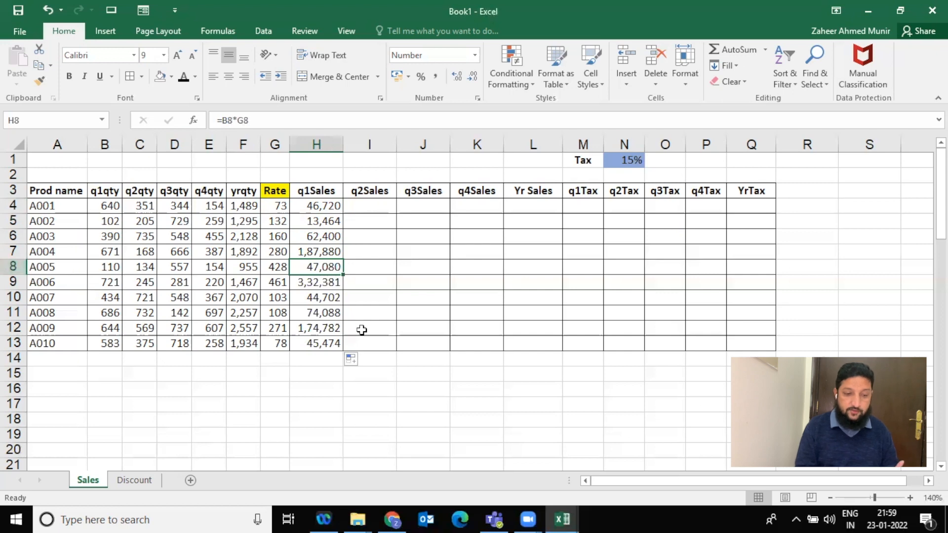
{"action": "left_click", "coordinate": [337, 204]}
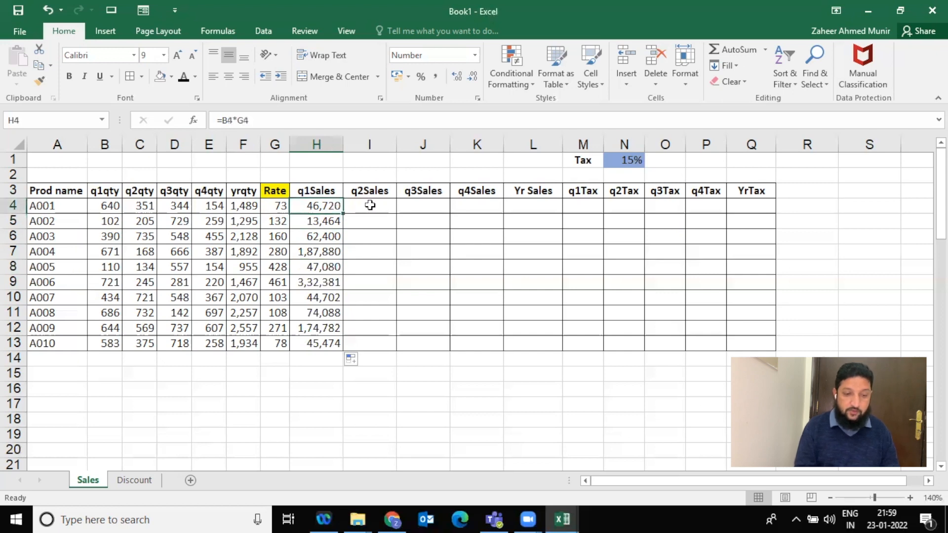
Enter =C4*G4 in I4 for the second-quarter sales and fill it down to row 13
{"action": "left_click", "coordinate": [370, 206]}
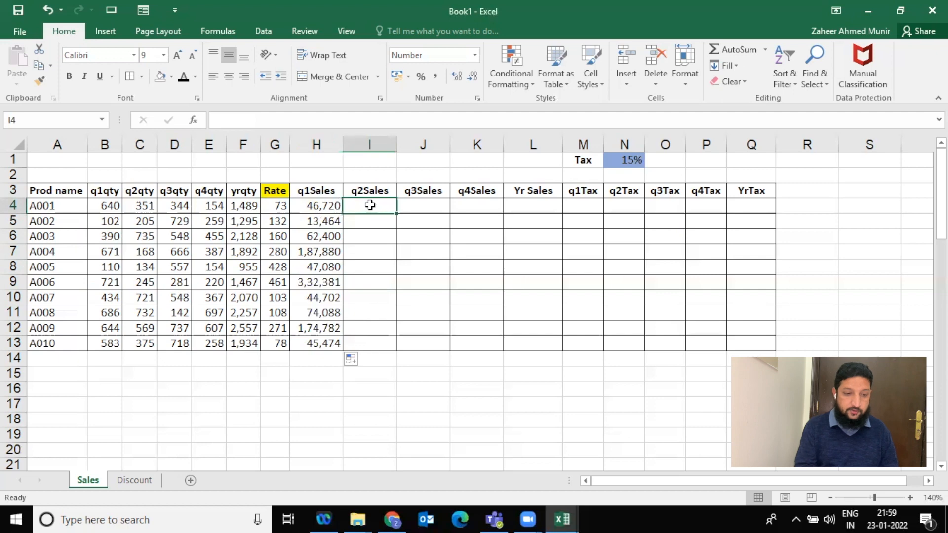
{"action": "type", "text": "="}
{"action": "key", "text": "Left"}
{"action": "key", "text": "Left"}
{"action": "key", "text": "Left"}
{"action": "key", "text": "Left"}
{"action": "key", "text": "Left"}
{"action": "key", "text": "Left"}
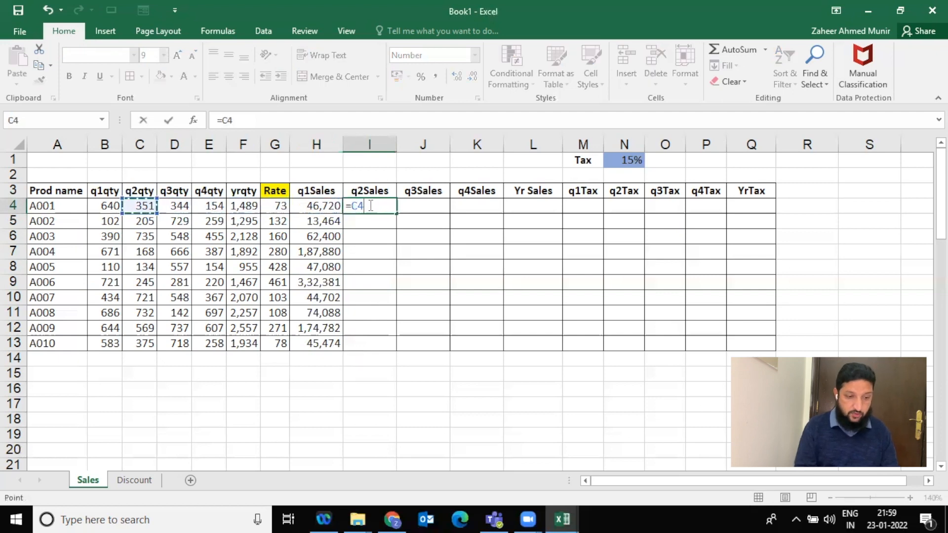
{"action": "type", "text": "*"}
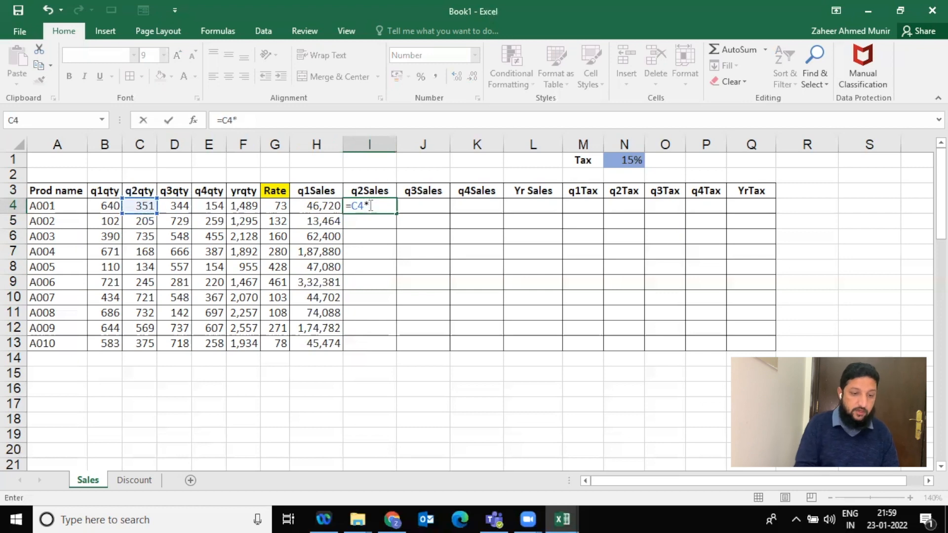
{"action": "left_click", "coordinate": [274, 207]}
{"action": "key", "text": "ctrl+Return"}
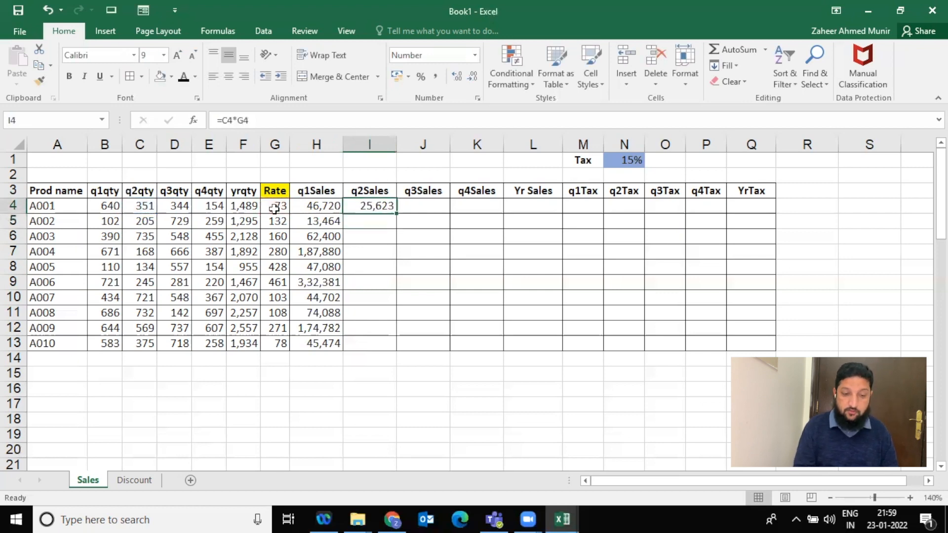
{"action": "double_click", "coordinate": [396, 213]}
{"action": "left_click", "coordinate": [377, 206]}
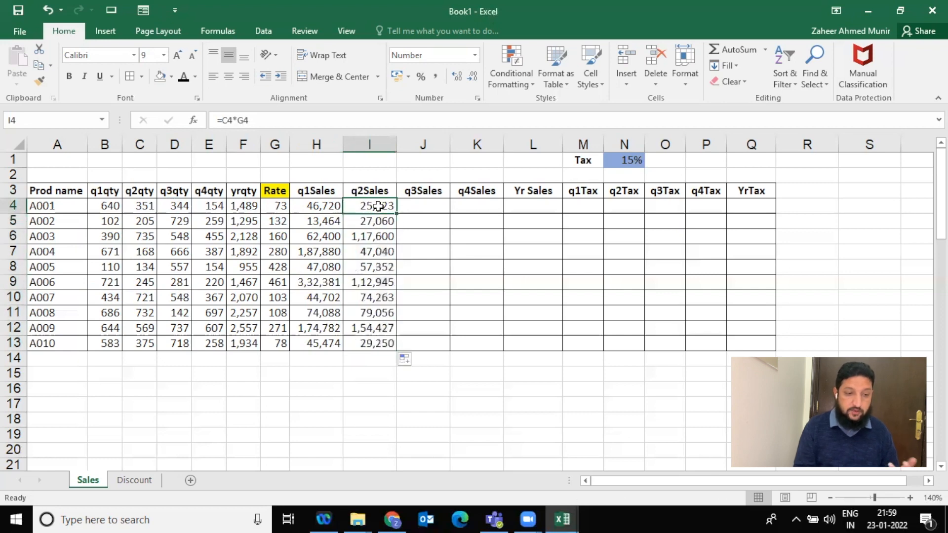
Inspect how the row references change in the copied q2Sales formulas from I4 to I7
{"action": "key", "text": "Down"}
{"action": "key", "text": "Up"}
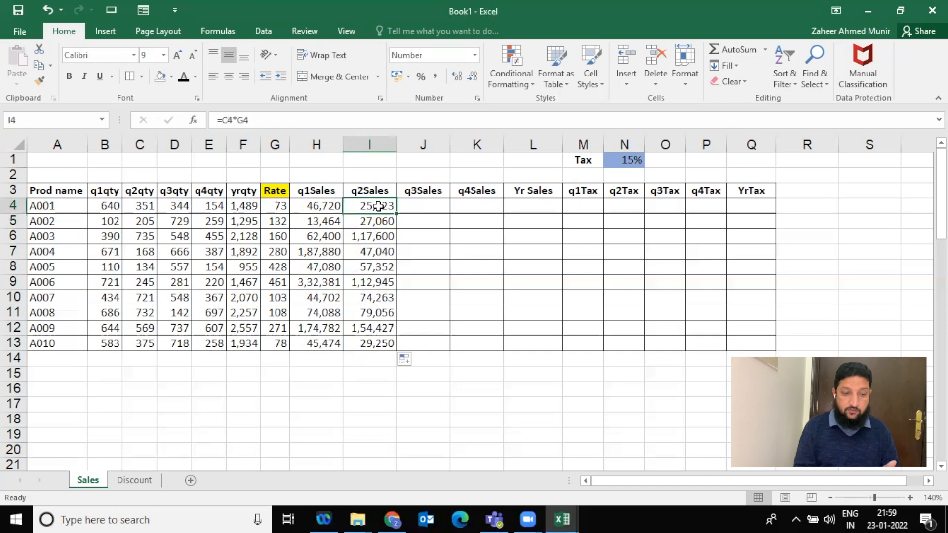
{"action": "key", "text": "Down"}
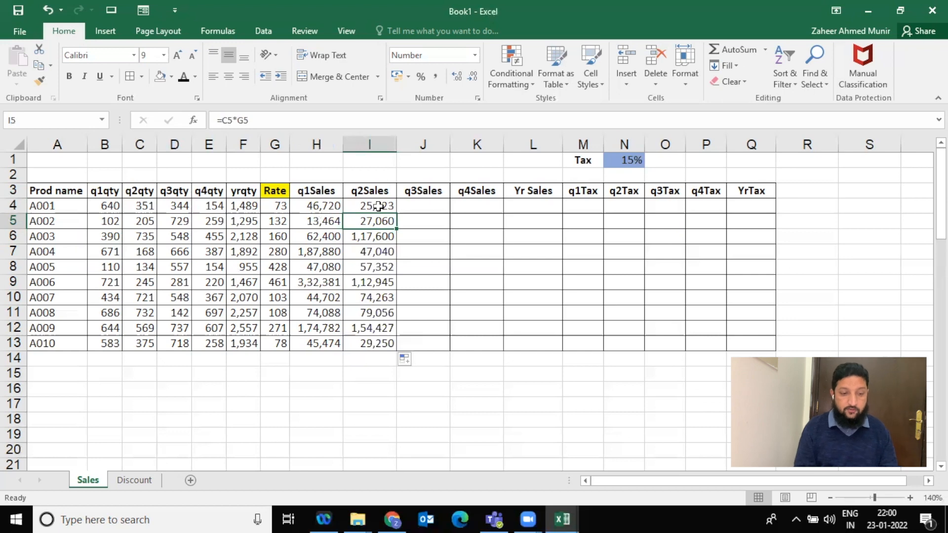
{"action": "key", "text": "Down"}
{"action": "key", "text": "Down"}
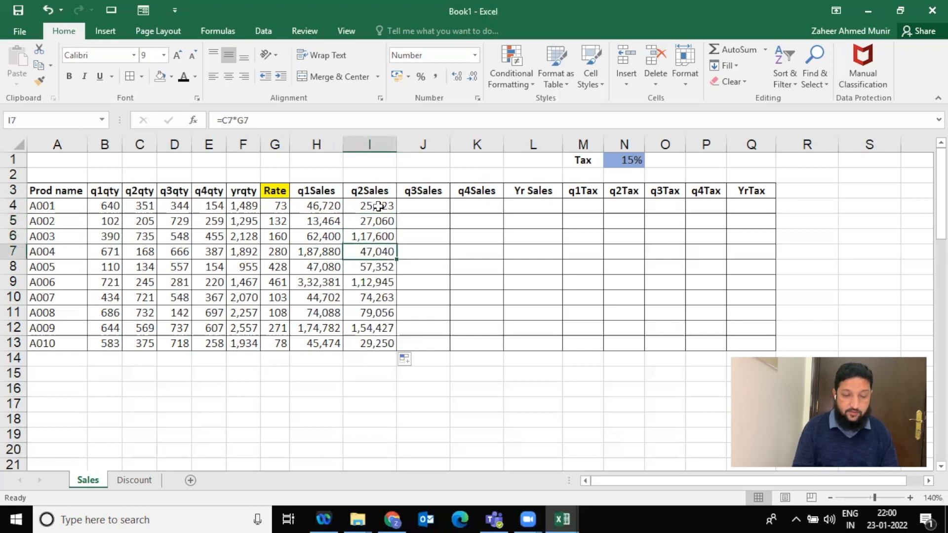
Enter =D4*G4 in J4 for the third-quarter sales and fill it down to row 13
{"action": "key", "text": "Right"}
{"action": "key", "text": "Up"}
{"action": "key", "text": "Up"}
{"action": "key", "text": "Up"}
{"action": "type", "text": "="}
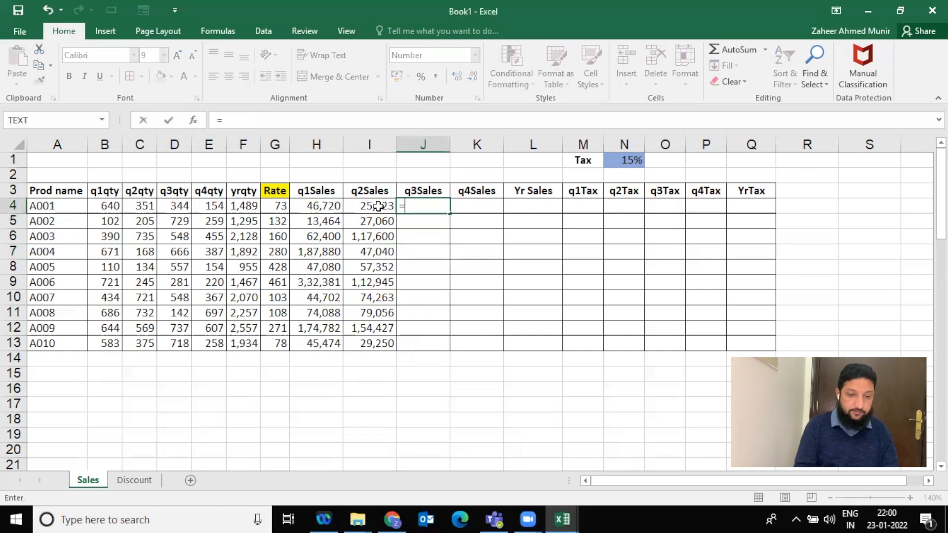
{"action": "key", "text": "Left"}
{"action": "key", "text": "Left"}
{"action": "key", "text": "Left"}
{"action": "key", "text": "Left"}
{"action": "key", "text": "Left"}
{"action": "key", "text": "Left"}
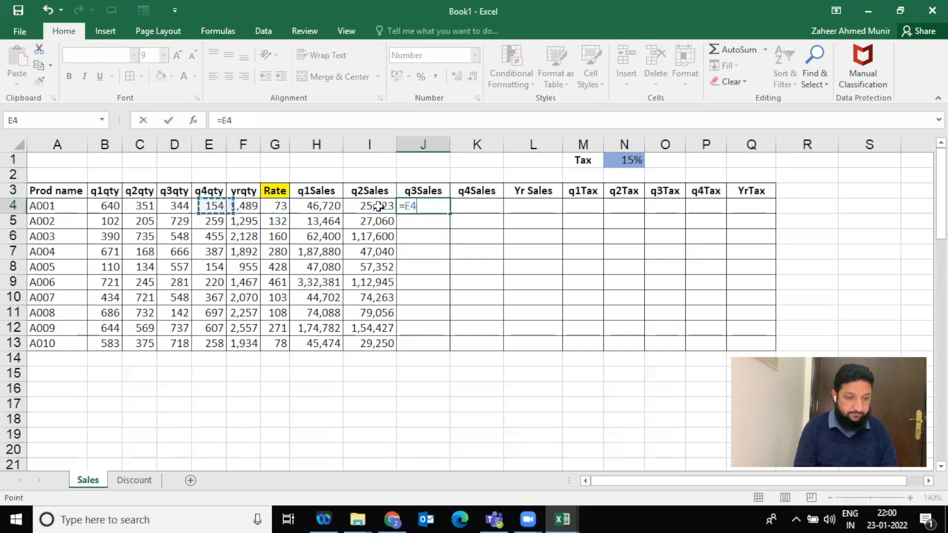
{"action": "type", "text": "*"}
{"action": "key", "text": "Left"}
{"action": "key", "text": "Left"}
{"action": "key", "text": "Return"}
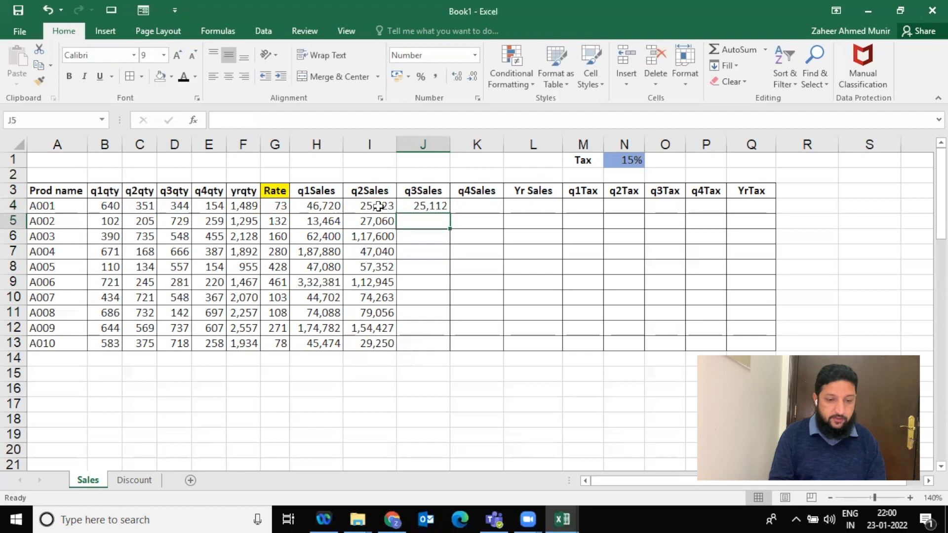
{"action": "left_click", "coordinate": [437, 202]}
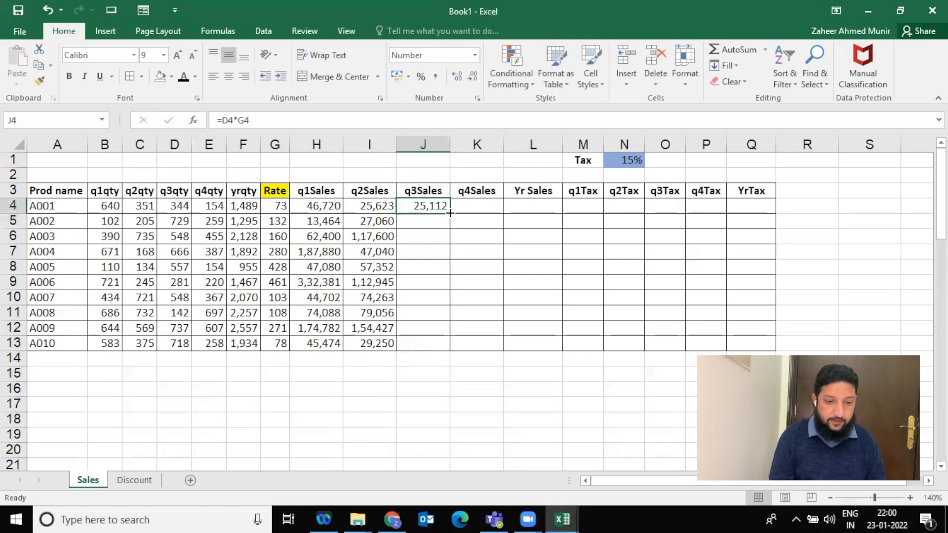
{"action": "double_click", "coordinate": [450, 213]}
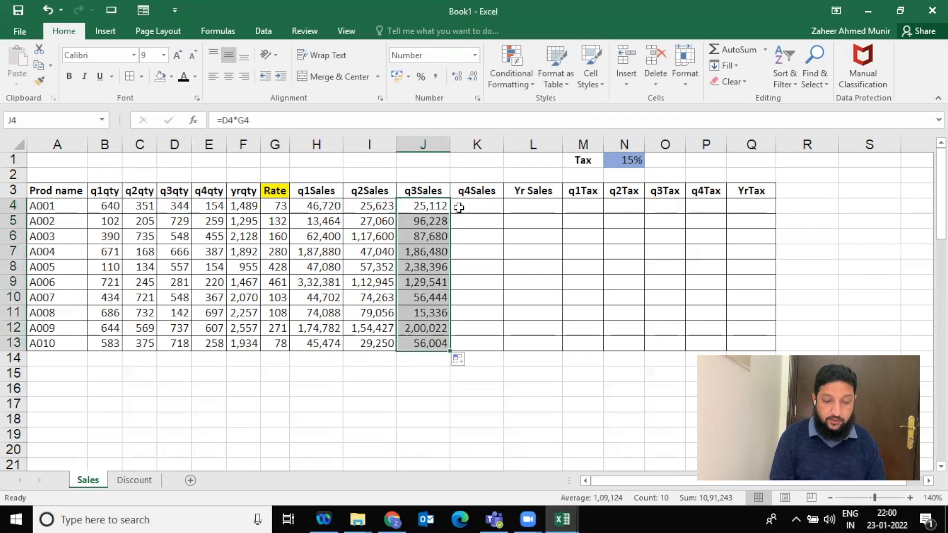
Enter =E4*G4 in K4 for the fourth-quarter sales and fill it down to row 13
{"action": "left_click", "coordinate": [468, 205]}
{"action": "type", "text": "="}
{"action": "key", "text": "Left"}
{"action": "key", "text": "Left"}
{"action": "key", "text": "Left"}
{"action": "key", "text": "Left"}
{"action": "key", "text": "Left"}
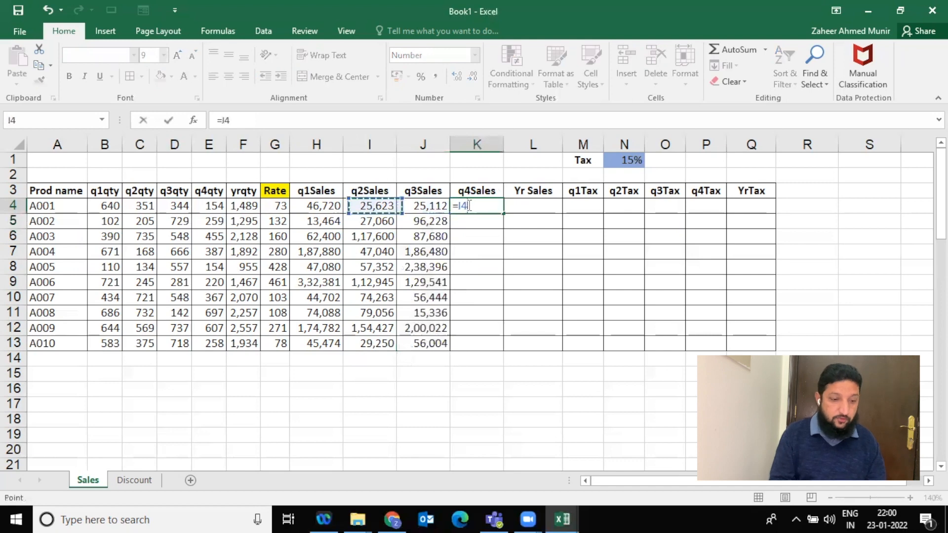
{"action": "key", "text": "Left"}
{"action": "type", "text": "*"}
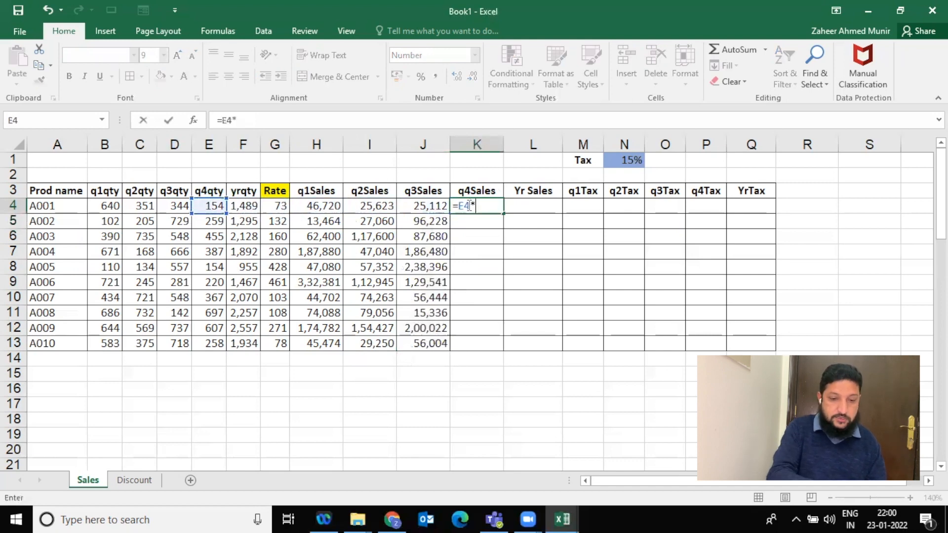
{"action": "left_click", "coordinate": [282, 204]}
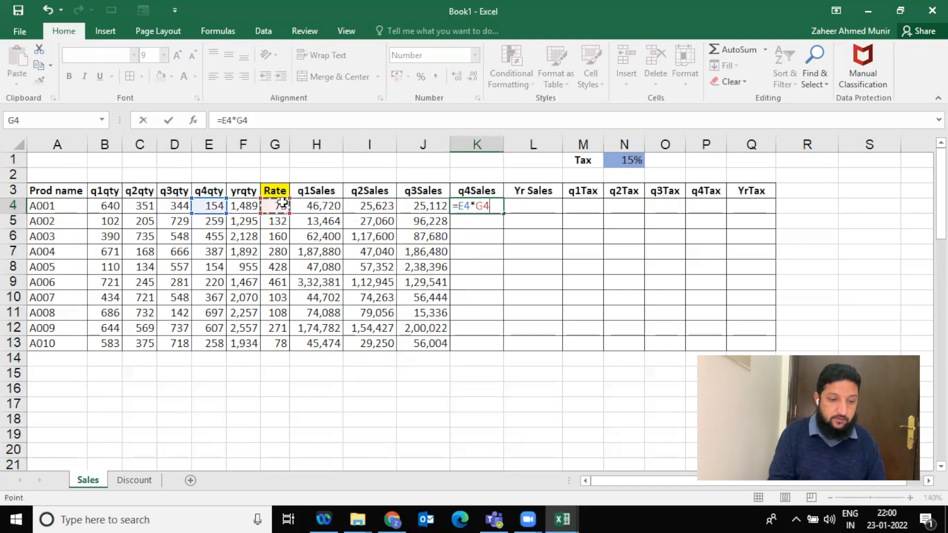
{"action": "key", "text": "Return"}
{"action": "left_click", "coordinate": [494, 205]}
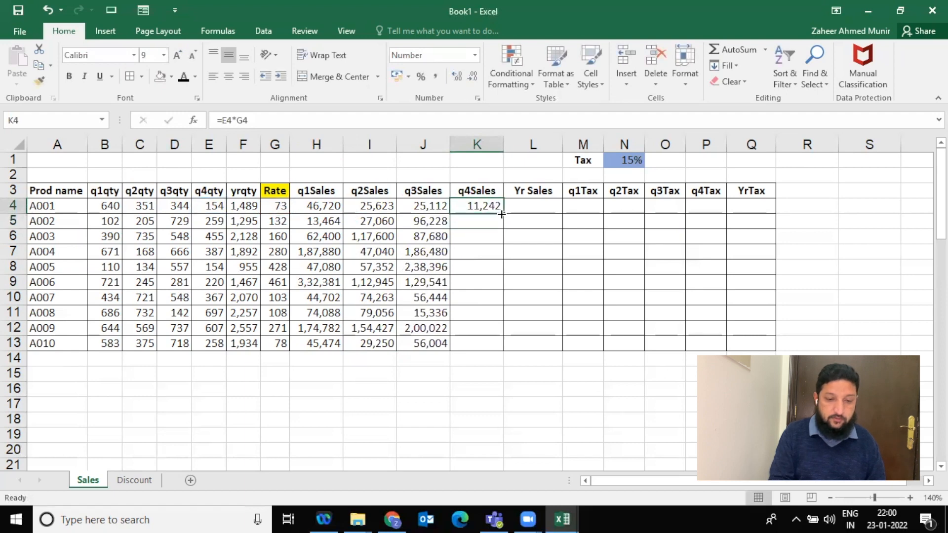
{"action": "double_click", "coordinate": [503, 213]}
Enter =F4*G4 in L4 for the yearly sales and fill it down to row 13
{"action": "left_click", "coordinate": [518, 207]}
{"action": "type", "text": "="}
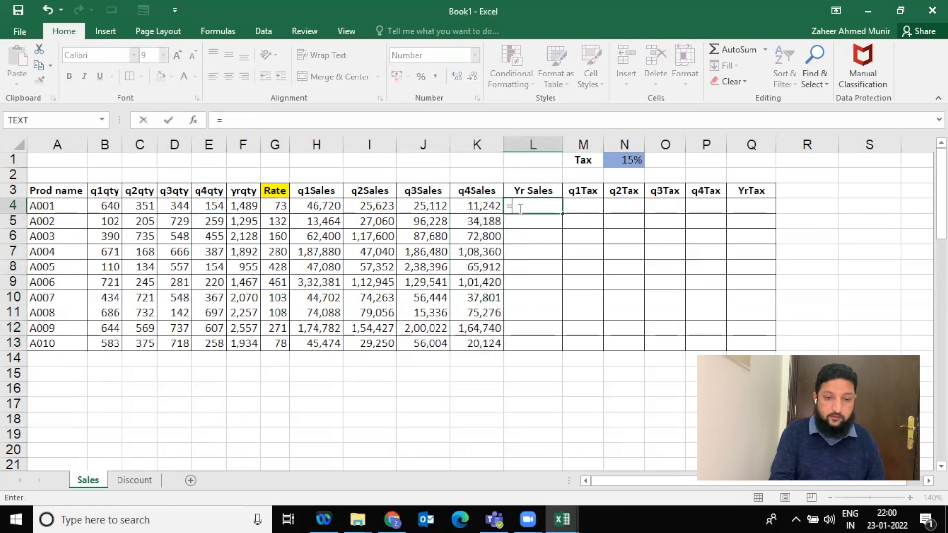
{"action": "left_click", "coordinate": [245, 203]}
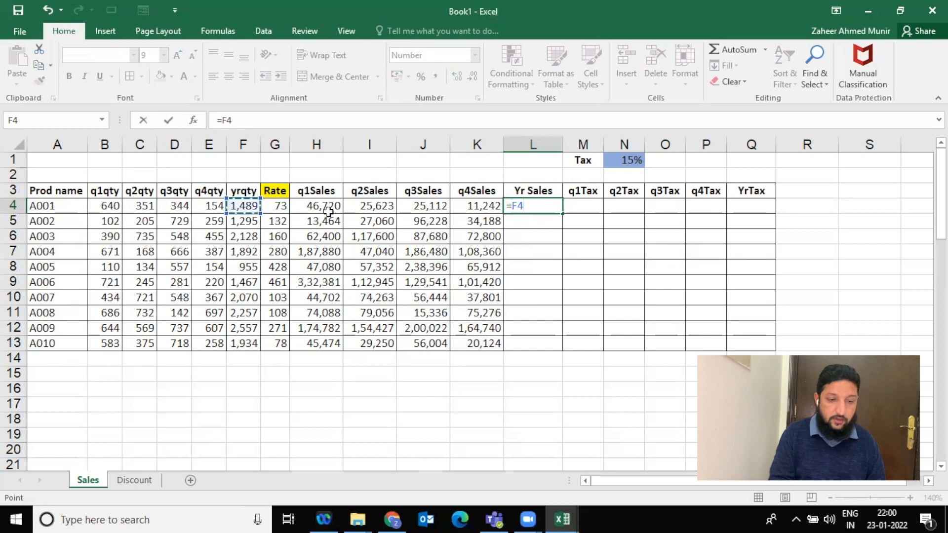
{"action": "type", "text": "*"}
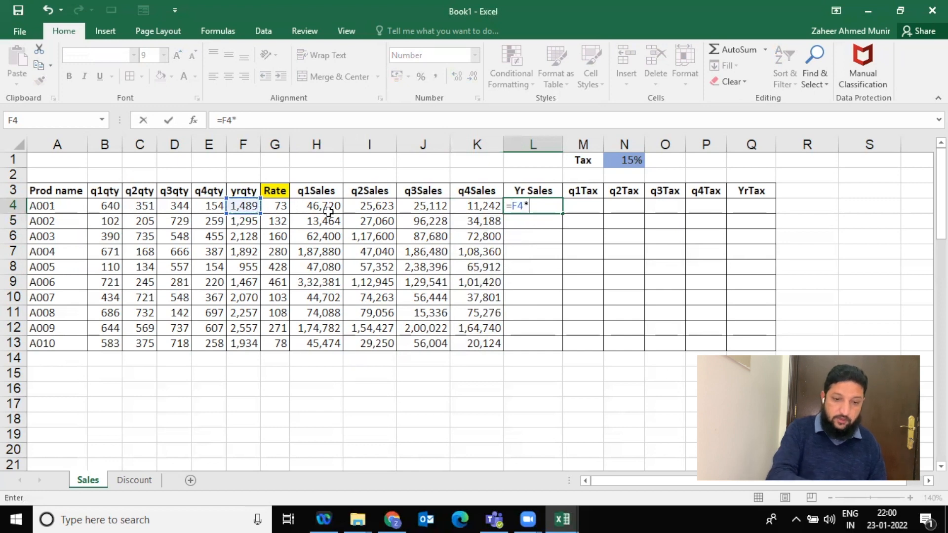
{"action": "left_click", "coordinate": [271, 202]}
{"action": "key", "text": "Return"}
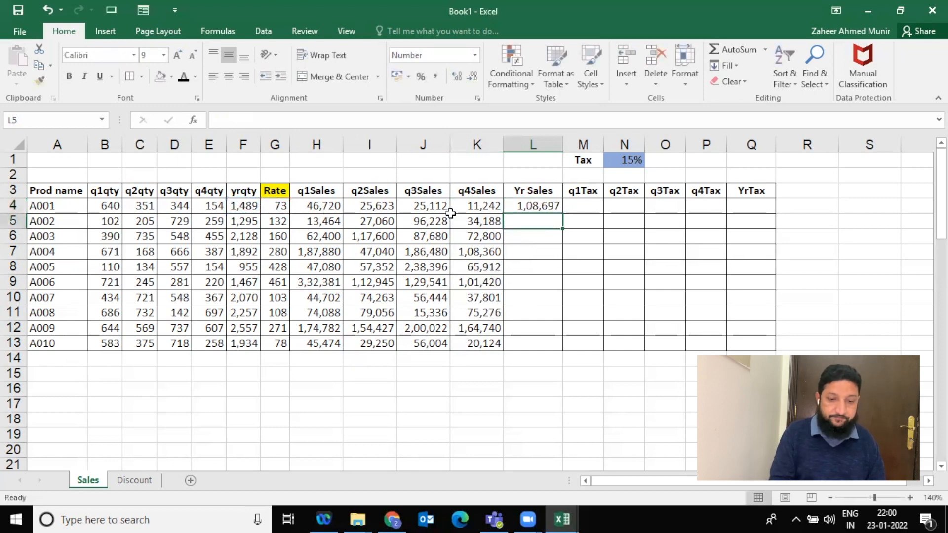
{"action": "left_click", "coordinate": [553, 207]}
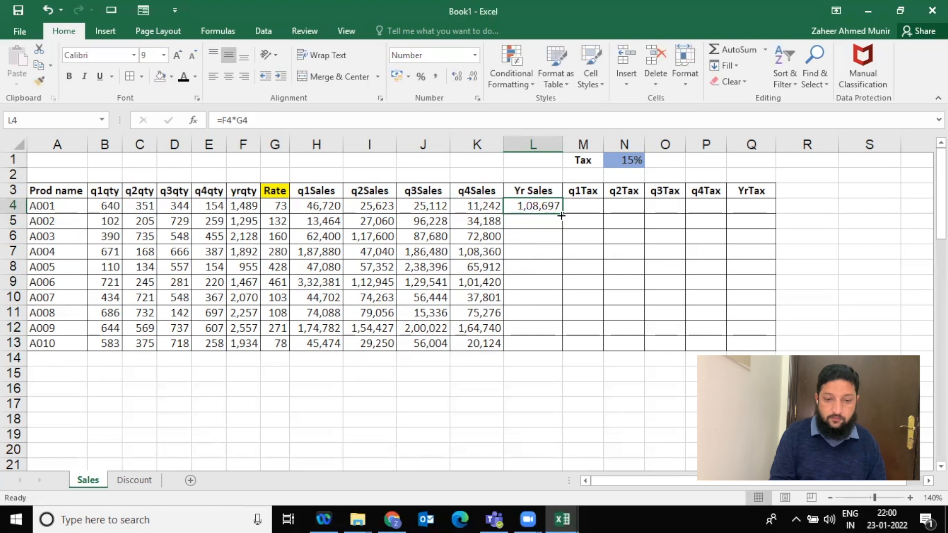
{"action": "double_click", "coordinate": [562, 215]}
Review the Yr Sales formulas in L5 and L4 and the separate sales formulas across row 4, from H4 to L4
{"action": "left_click", "coordinate": [515, 218]}
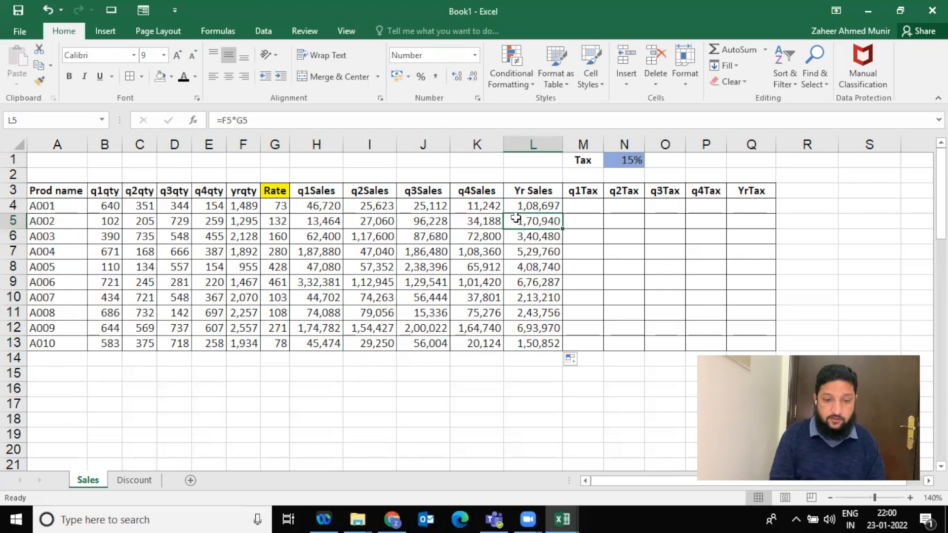
{"action": "key", "text": "Up"}
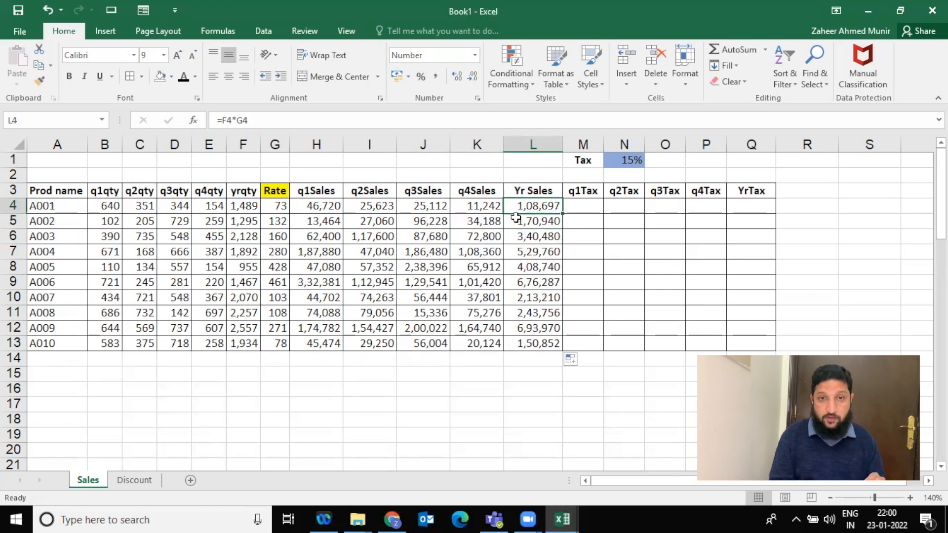
{"action": "key", "text": "Left"}
{"action": "key", "text": "Left"}
{"action": "key", "text": "Left"}
{"action": "key", "text": "Left"}
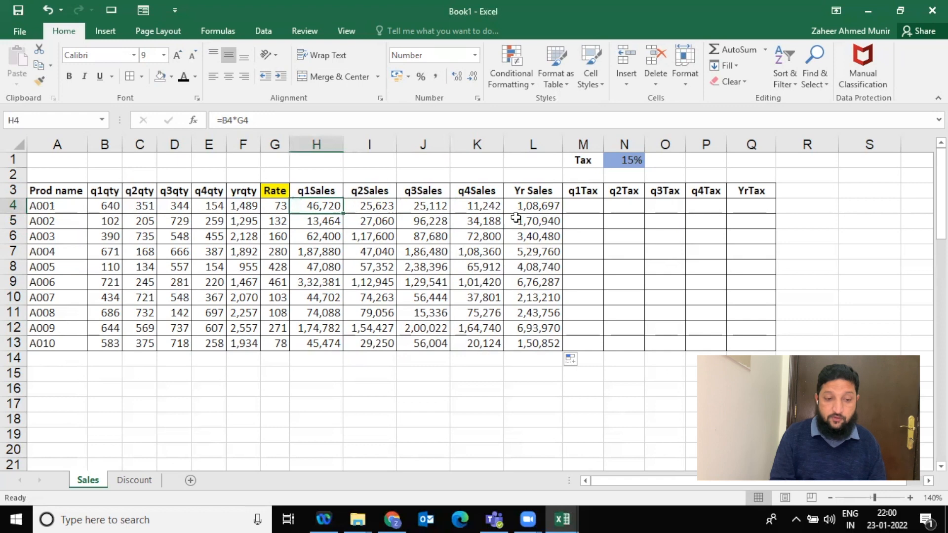
{"action": "key", "text": "shift+Right"}
{"action": "key", "text": "shift+Right"}
{"action": "key", "text": "shift+Right"}
{"action": "key", "text": "shift+Right"}
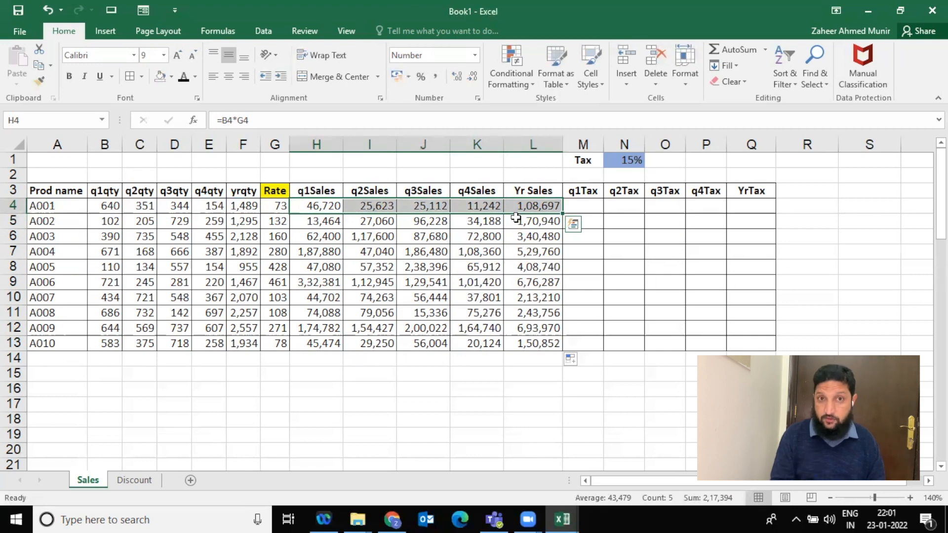
{"action": "left_click", "coordinate": [329, 202]}
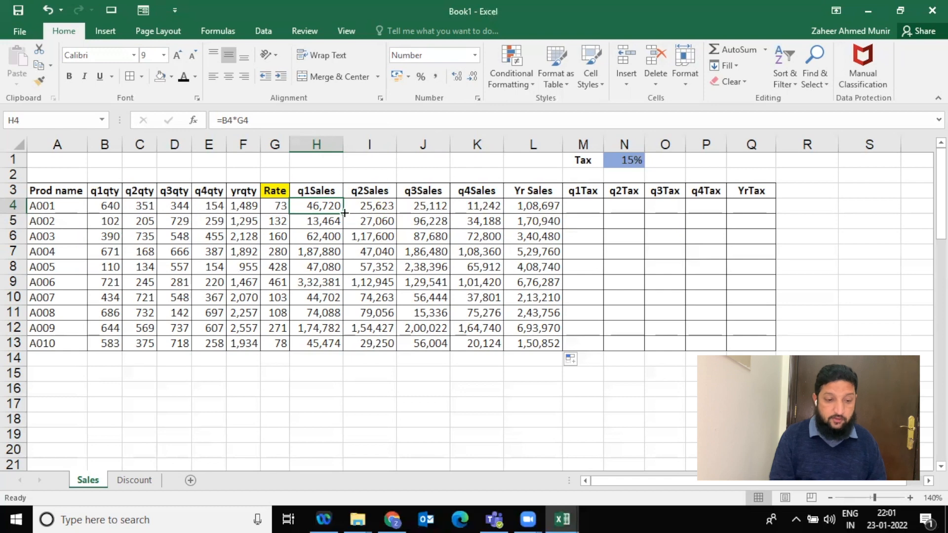
Clear the sales formulas in I4:L13 and H5:H13, keeping only the q1Sales formula in H4
{"action": "left_click", "coordinate": [378, 202]}
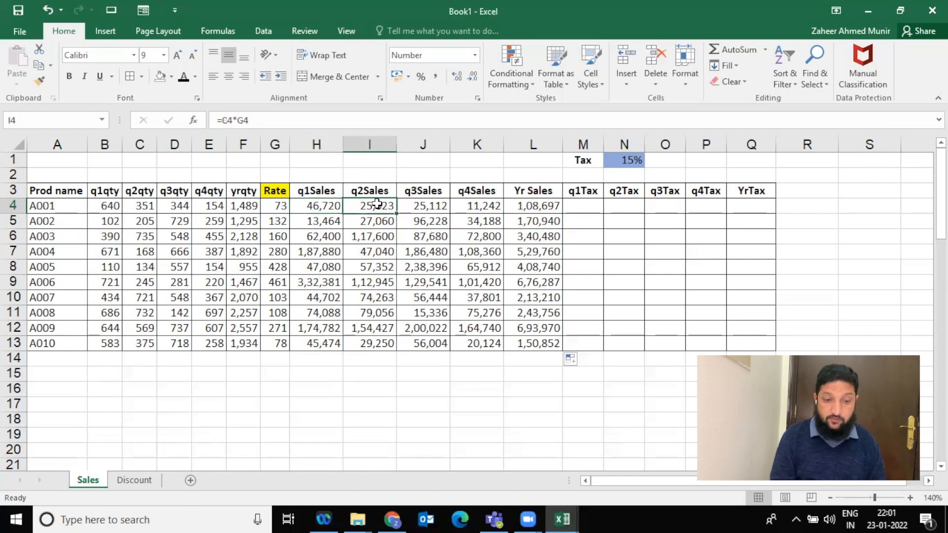
{"action": "key", "text": "shift+Right"}
{"action": "key", "text": "shift+Right"}
{"action": "key", "text": "shift+Right"}
{"action": "key", "text": "shift+Down"}
{"action": "key", "text": "ctrl+shift+Down"}
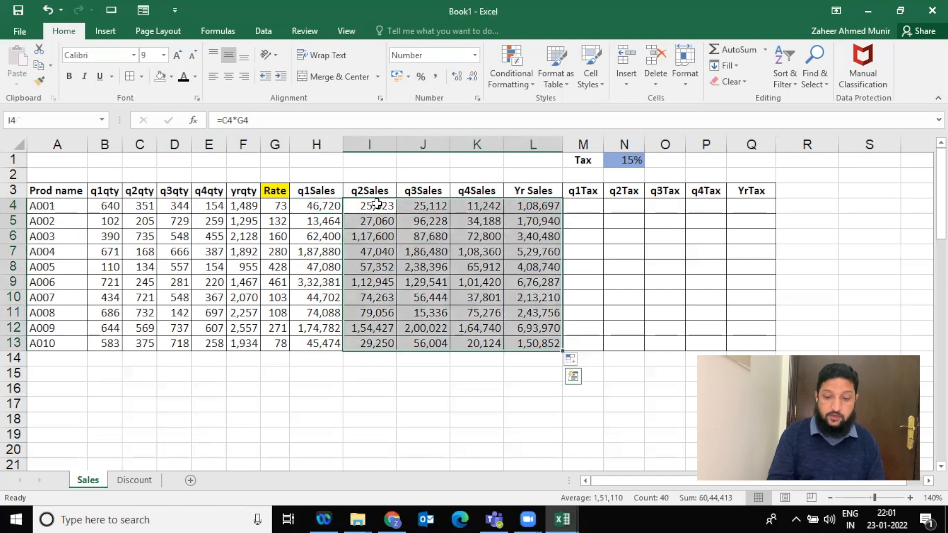
{"action": "key", "text": "Delete"}
{"action": "key", "text": "Left"}
{"action": "key", "text": "Down"}
{"action": "key", "text": "ctrl+shift+Down"}
{"action": "key", "text": "Delete"}
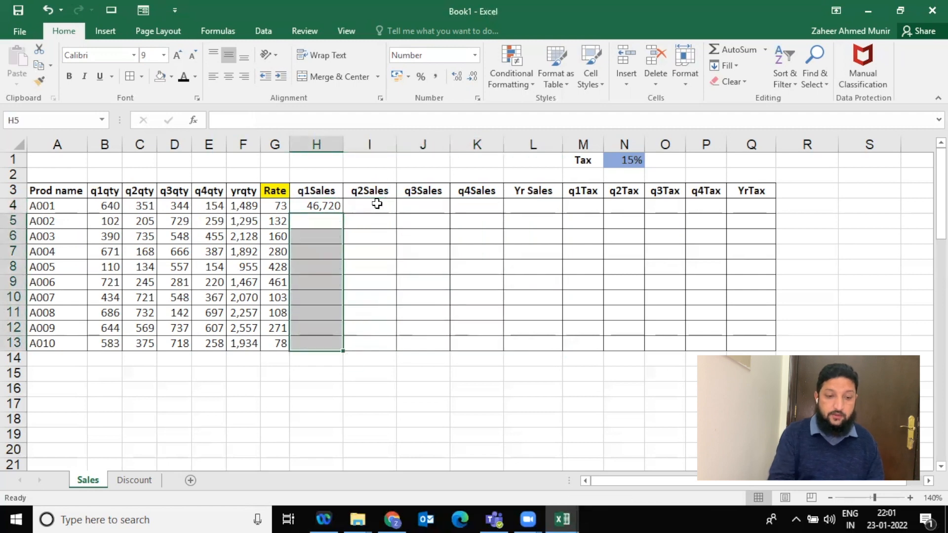
Fill the q1Sales formula from H4 across into I4 and show the cells that the copy refers to
{"action": "key", "text": "Up"}
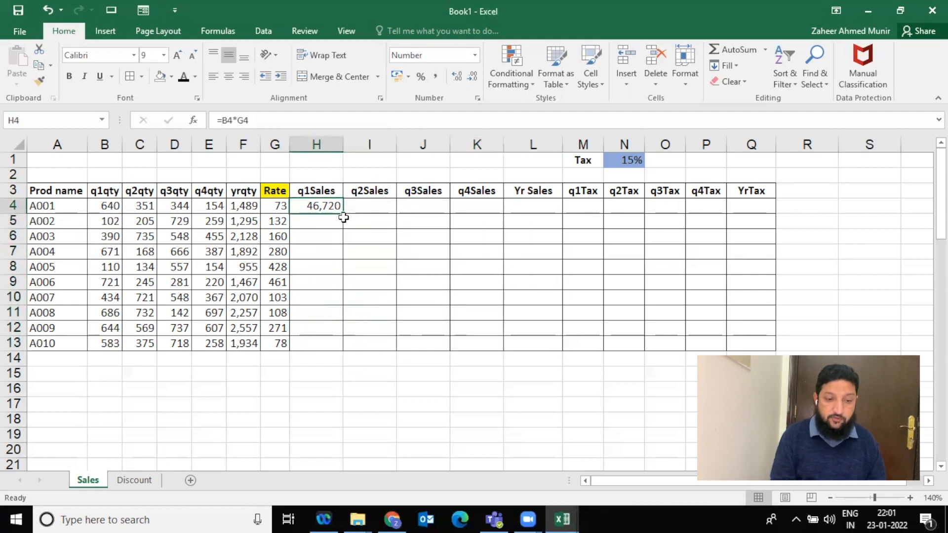
{"action": "left_click_drag", "start_coordinate": [344, 216], "coordinate": [392, 218]}
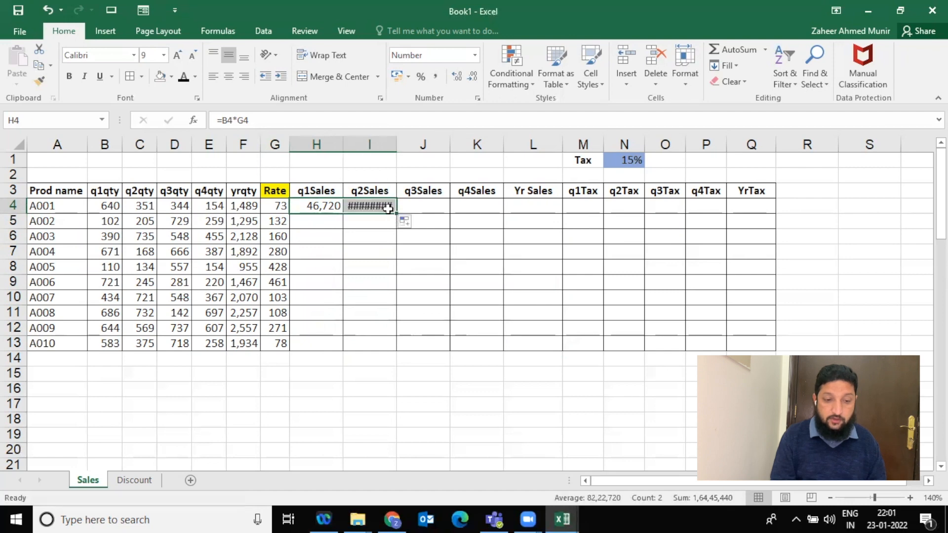
{"action": "double_click", "coordinate": [388, 209]}
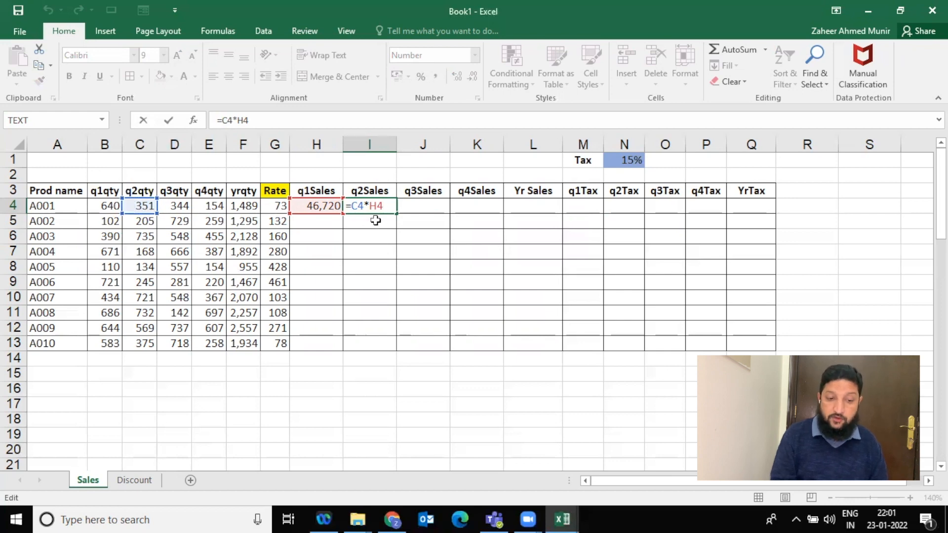
Compare the cell references of the formulas in H4 and I4, and clear the copied formula from I4
{"action": "key", "text": "shift+Tab"}
{"action": "key", "text": "F2"}
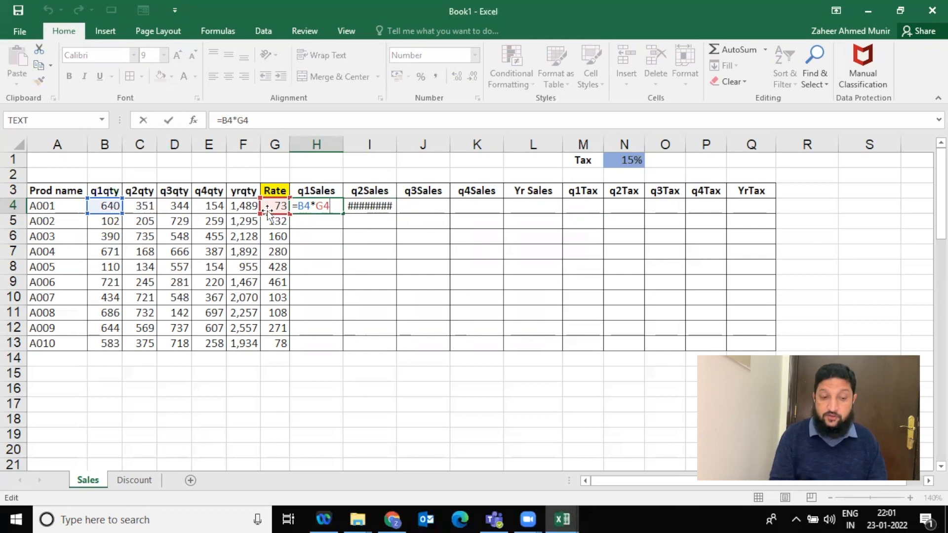
{"action": "key", "text": "Tab"}
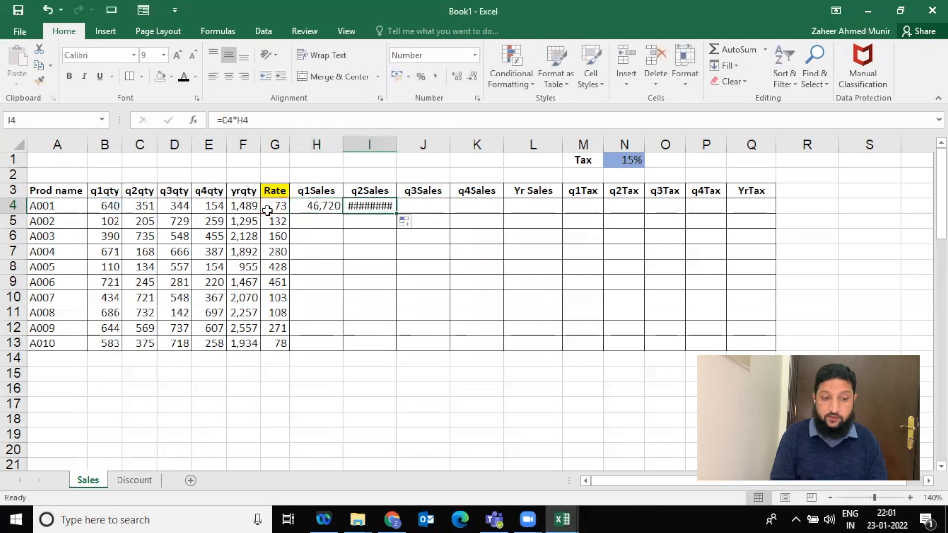
{"action": "key", "text": "F2"}
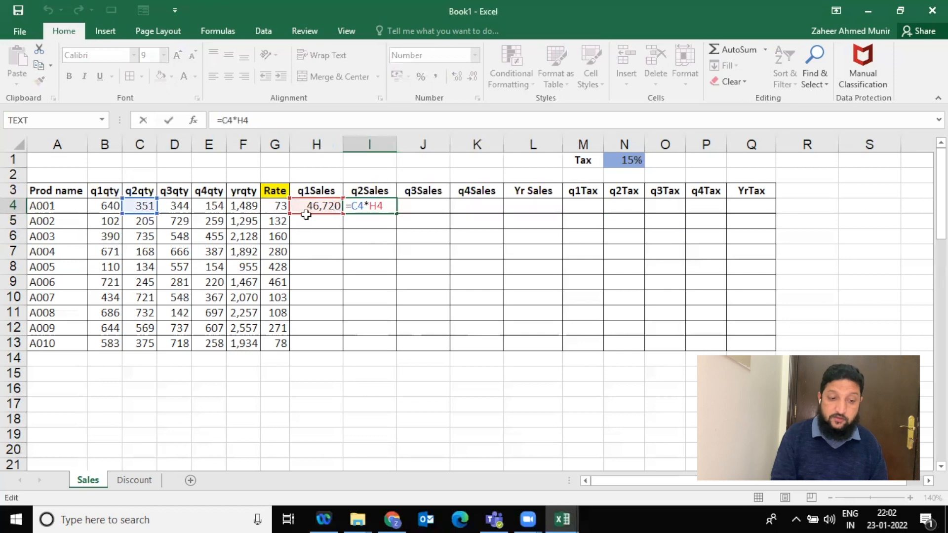
{"action": "key", "text": "Return"}
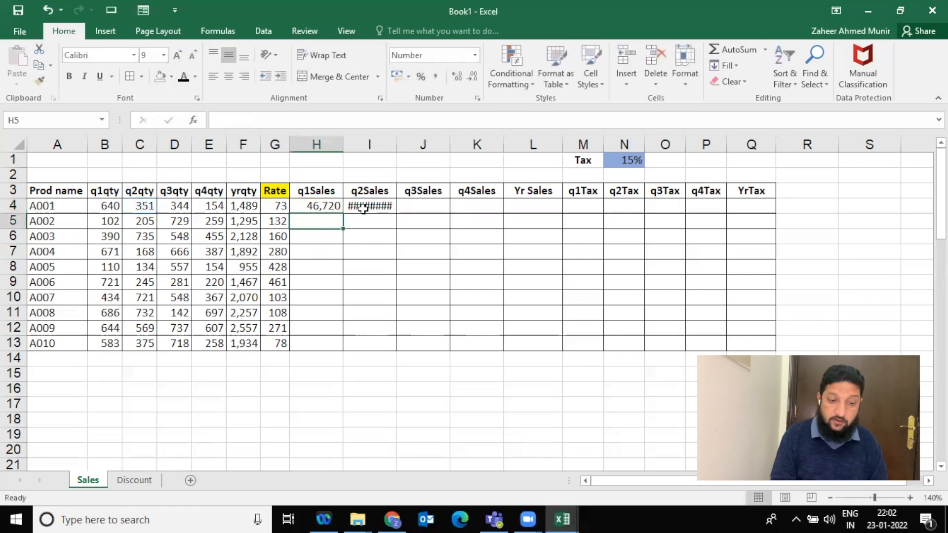
{"action": "left_click", "coordinate": [363, 208]}
{"action": "key", "text": "Delete"}
Lock the Rate column in the q1Sales formula in H4, making it =B4*$G4
{"action": "key", "text": "Left"}
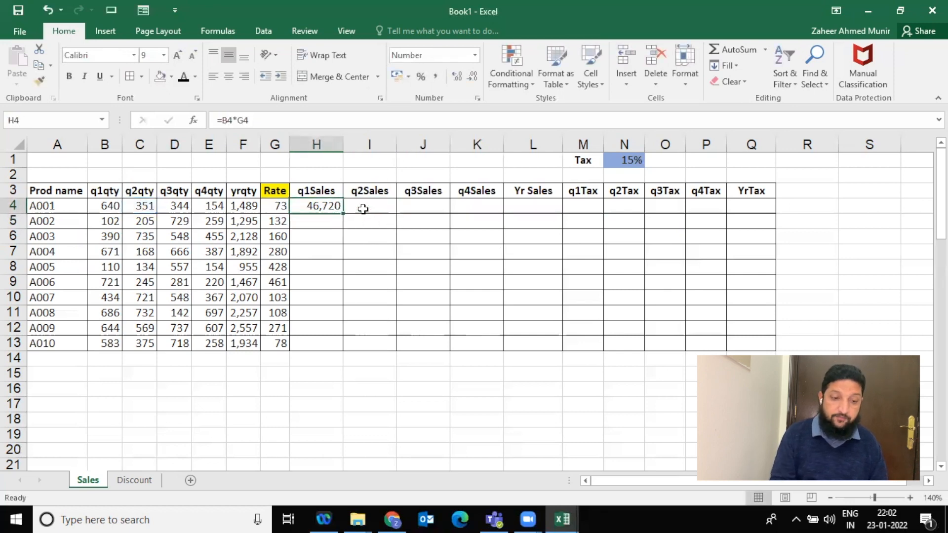
{"action": "left_click", "coordinate": [237, 121]}
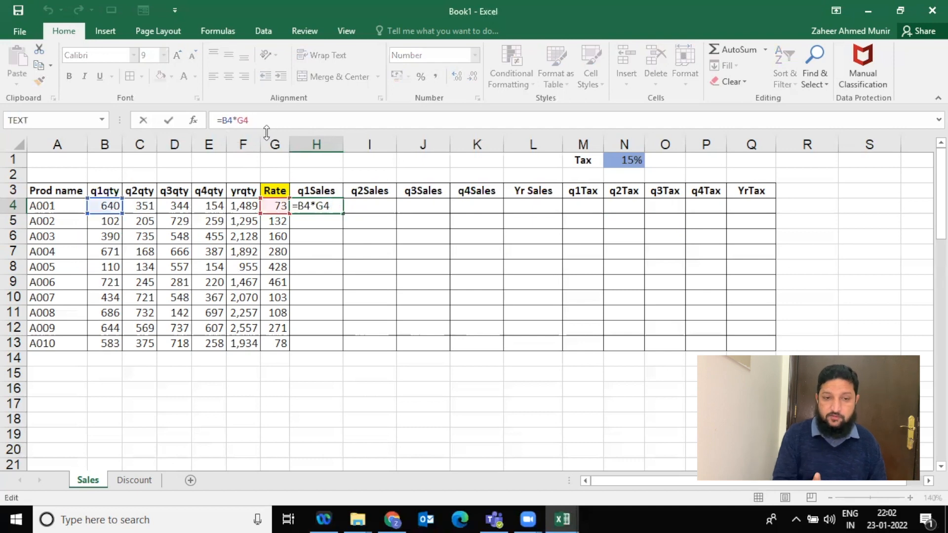
{"action": "type", "text": "$"}
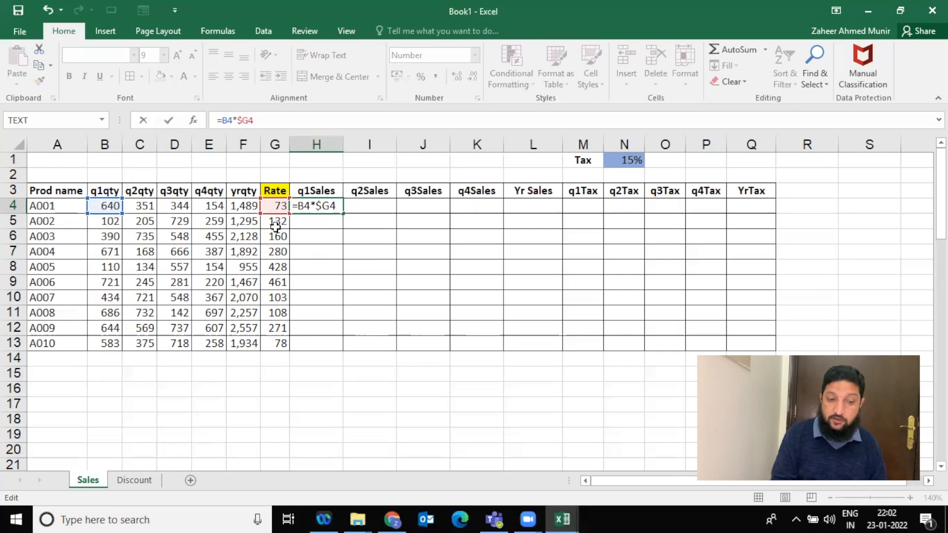
{"action": "key", "text": "Return"}
Fill the q1Sales formula from H4 into I4 and check which cells the copy refers to
{"action": "key", "text": "Up"}
{"action": "left_click_drag", "start_coordinate": [344, 214], "coordinate": [381, 213]}
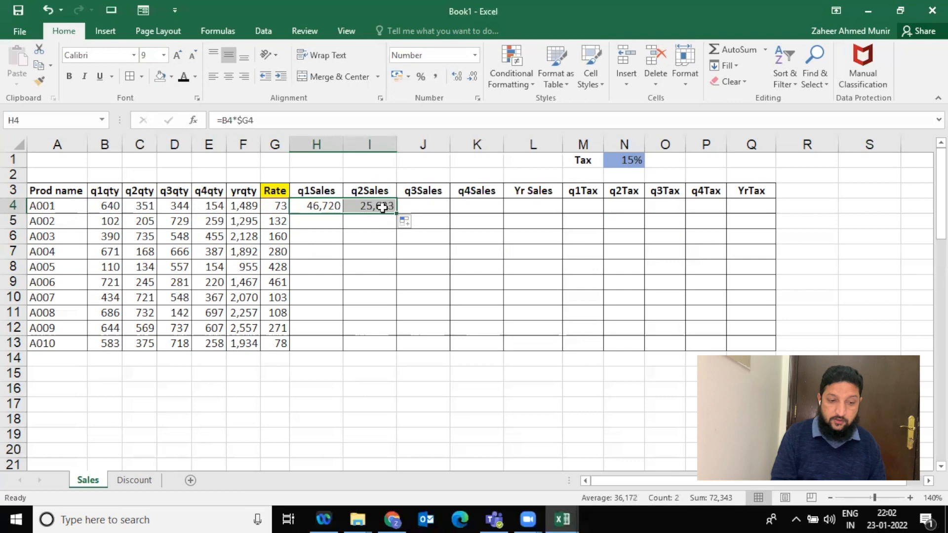
{"action": "double_click", "coordinate": [383, 207]}
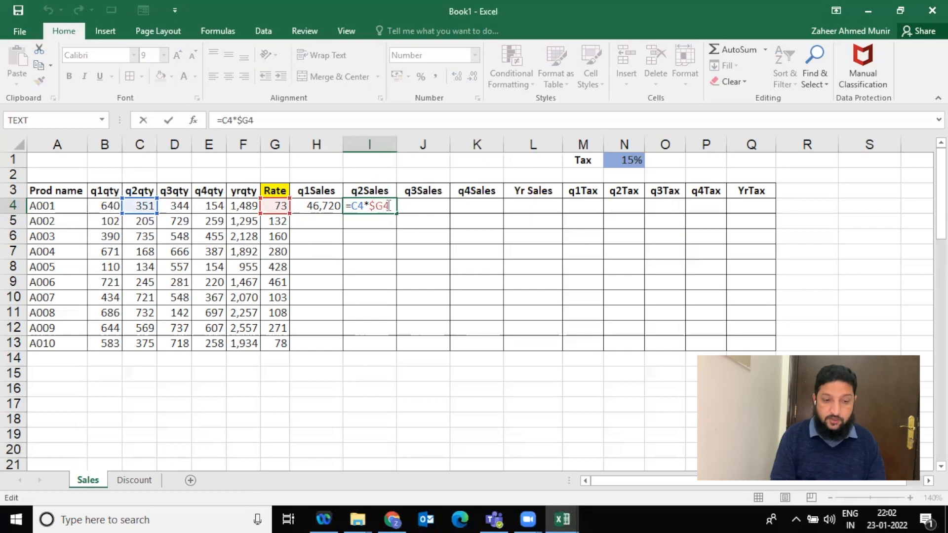
{"action": "key", "text": "ctrl+Return"}
Fill the q2Sales formula from I4 into J4 and inspect the quantity and Rate references it uses
{"action": "left_click_drag", "start_coordinate": [396, 211], "coordinate": [440, 213]}
{"action": "double_click", "coordinate": [435, 206]}
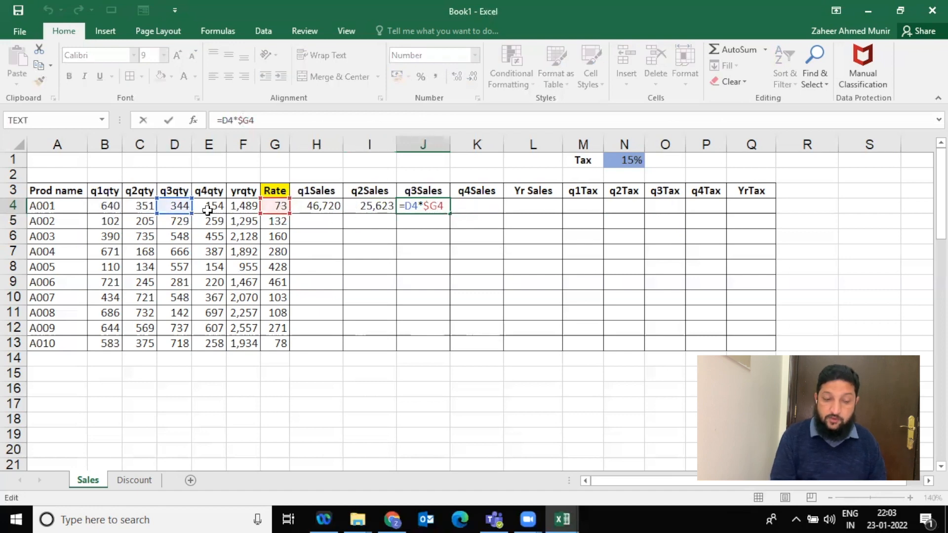
{"action": "key", "text": "shift+Tab"}
{"action": "left_click", "coordinate": [403, 206]}
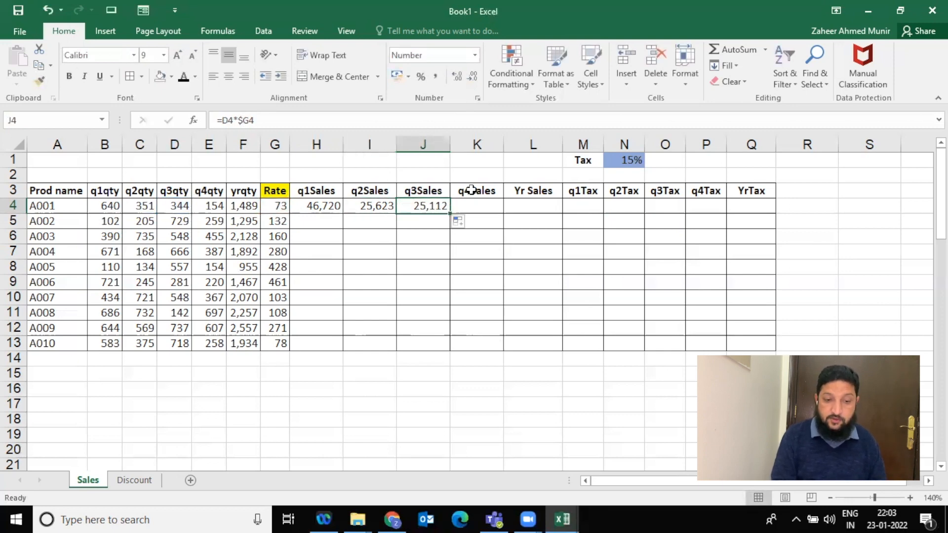
{"action": "left_click", "coordinate": [462, 208]}
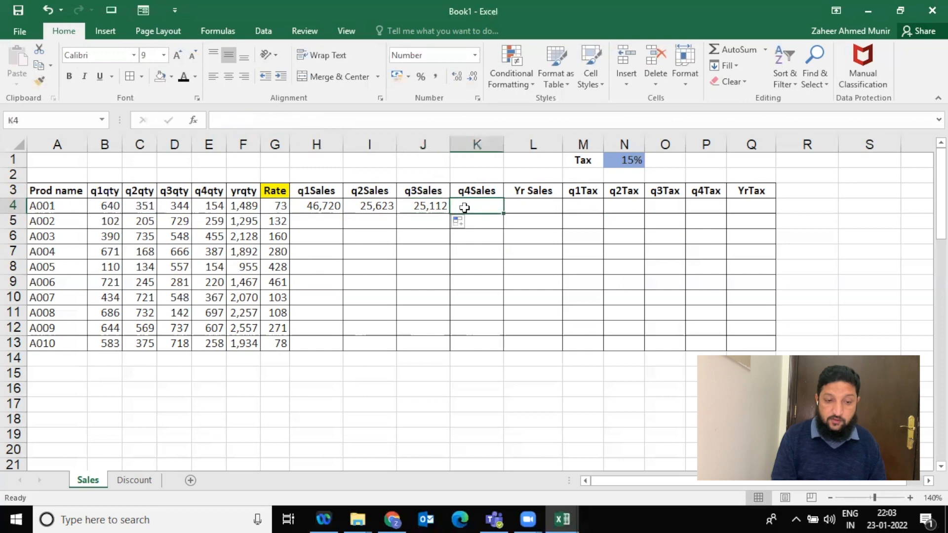
{"action": "type", "text": "="}
{"action": "key", "text": "Escape"}
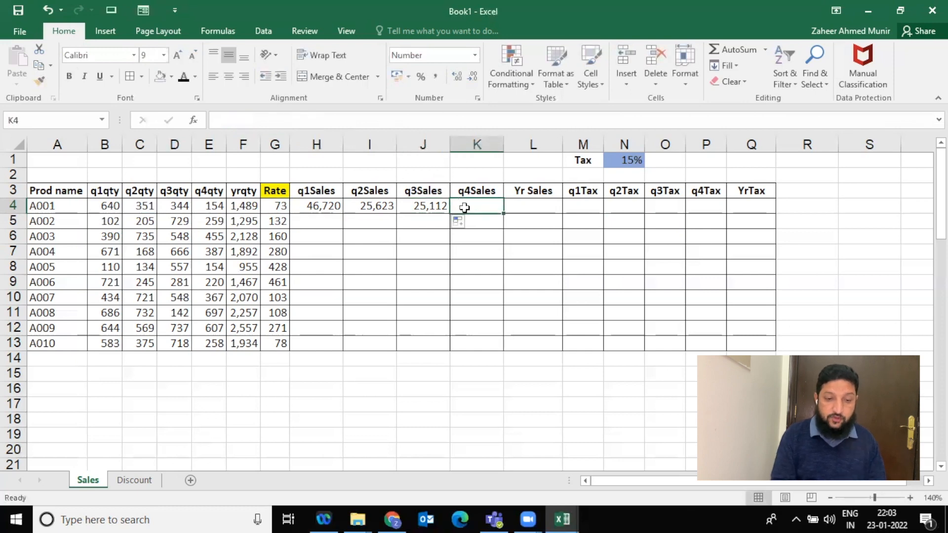
Fill the q3Sales formula from J4 into K4 and check the copy's cell references
{"action": "left_click", "coordinate": [434, 207]}
{"action": "left_click_drag", "start_coordinate": [451, 212], "coordinate": [494, 212]}
{"action": "double_click", "coordinate": [488, 207]}
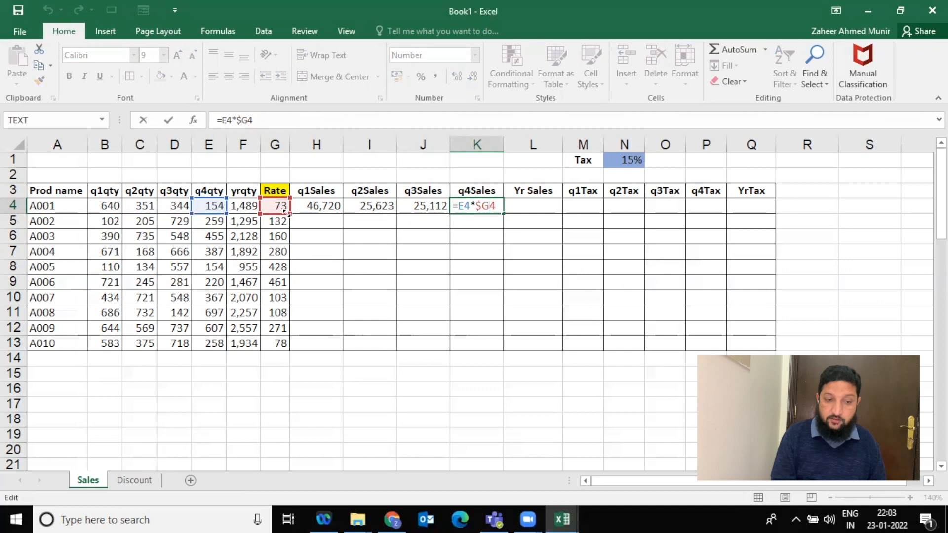
{"action": "key", "text": "Return"}
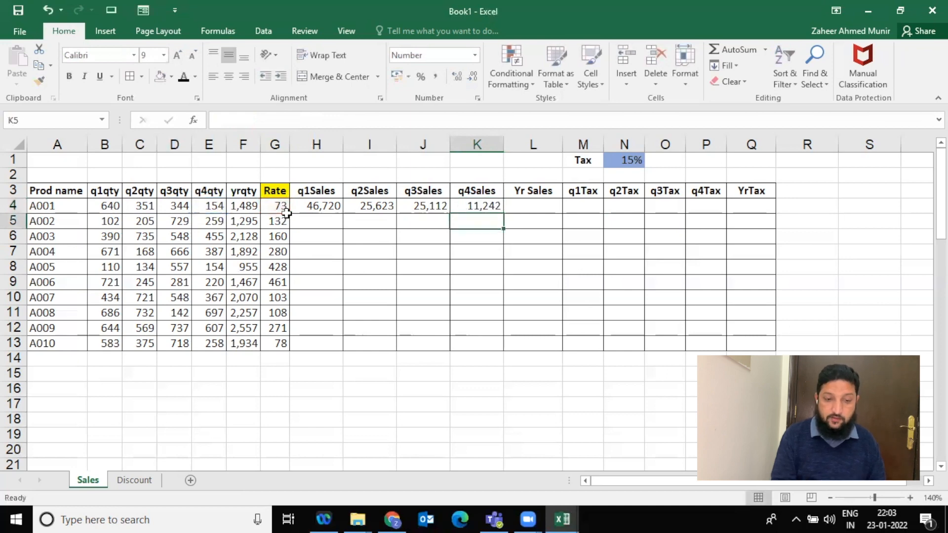
Fill the q4Sales formula from K4 into L4 and check that the Yr Sales copy refers to yrqty and Rate
{"action": "left_click", "coordinate": [477, 206]}
{"action": "left_click_drag", "start_coordinate": [503, 213], "coordinate": [557, 212]}
{"action": "double_click", "coordinate": [535, 205]}
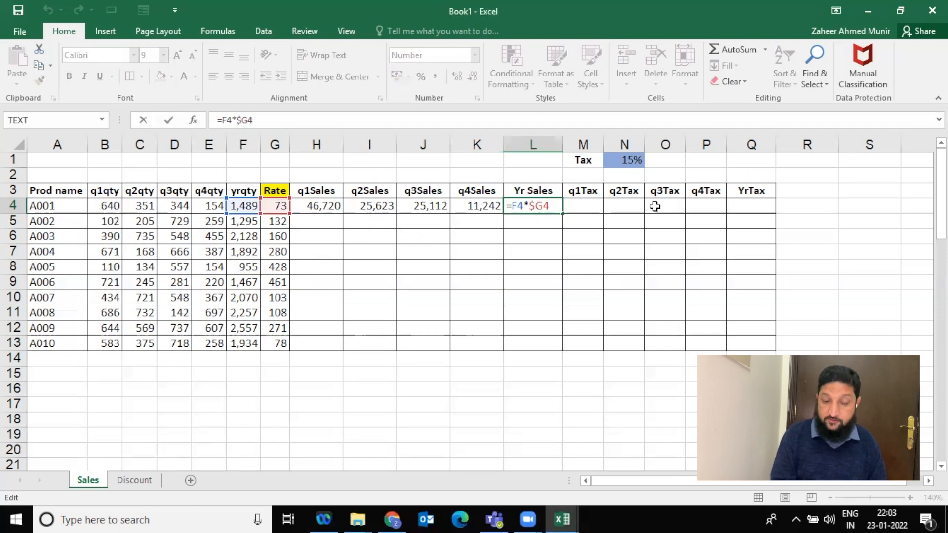
{"action": "key", "text": "Return"}
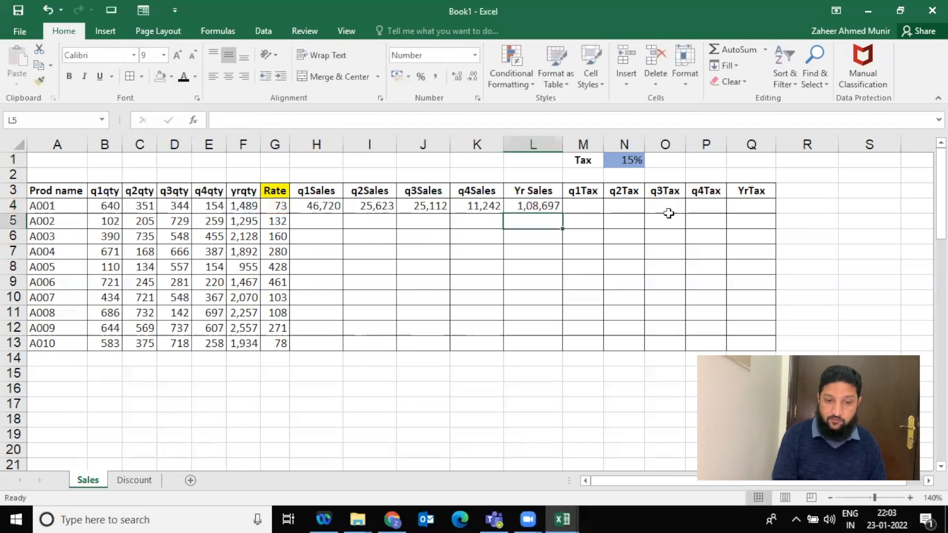
Fill the row 4 sales formulas in H4:L4 down to row 13
{"action": "left_click", "coordinate": [327, 203]}
{"action": "left_click_drag", "start_coordinate": [327, 204], "coordinate": [552, 209]}
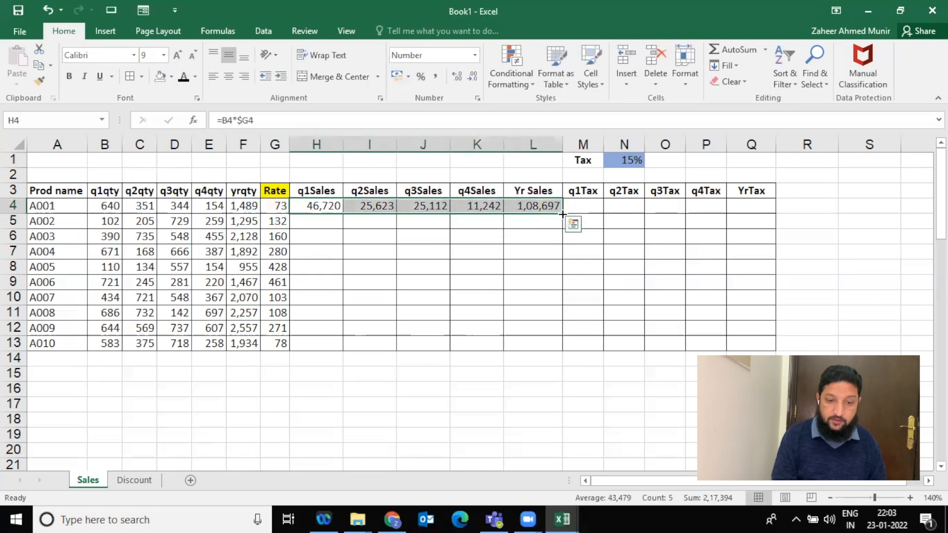
{"action": "double_click", "coordinate": [563, 214]}
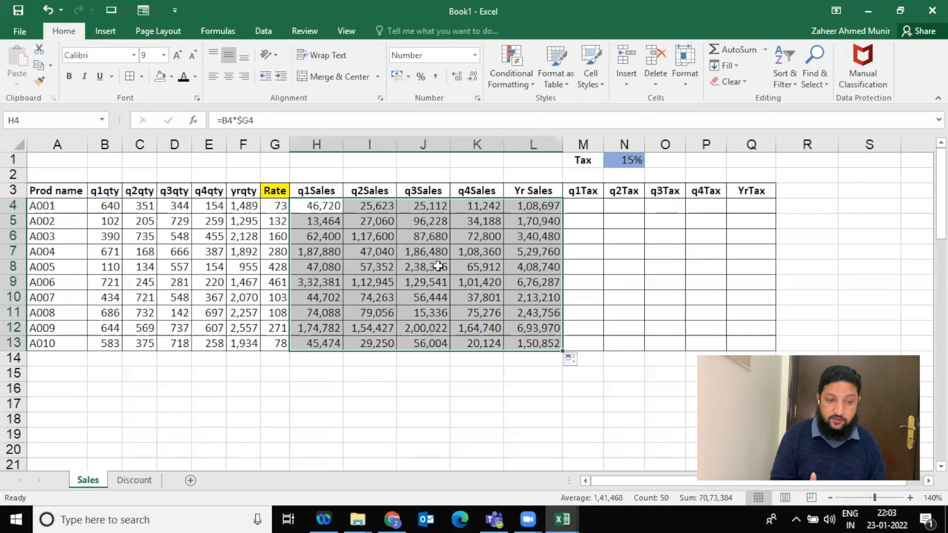
Clear the sales formulas from H5:L13, keeping only those in row 4
{"action": "left_click", "coordinate": [330, 220]}
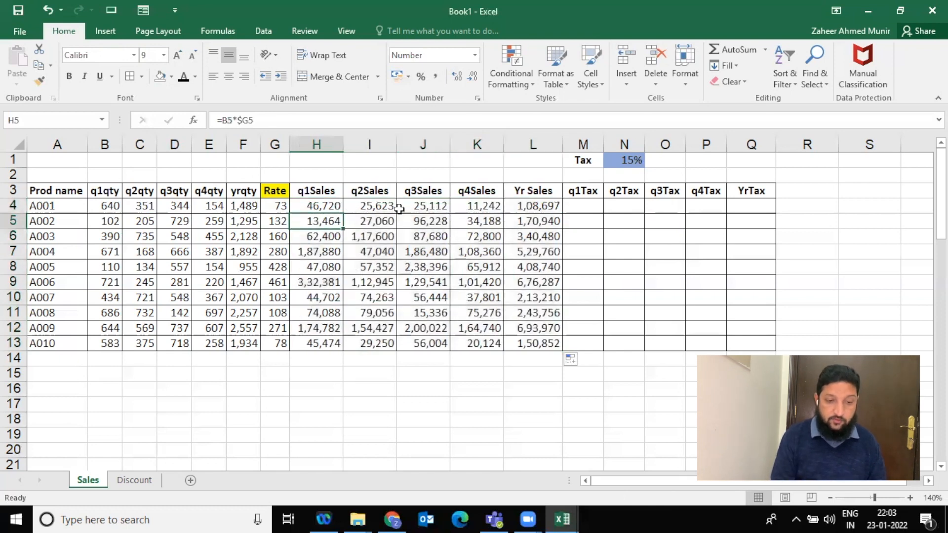
{"action": "key", "text": "shift+Down"}
{"action": "key", "text": "shift+Down"}
{"action": "key", "text": "shift+Down"}
{"action": "key", "text": "shift+Down"}
{"action": "key", "text": "shift+Down"}
{"action": "key", "text": "shift+Down"}
{"action": "key", "text": "shift+Down"}
{"action": "key", "text": "shift+Down"}
{"action": "key", "text": "shift+Right"}
{"action": "key", "text": "shift+Right"}
{"action": "key", "text": "shift+Right"}
{"action": "key", "text": "shift+Right"}
{"action": "key", "text": "Delete"}
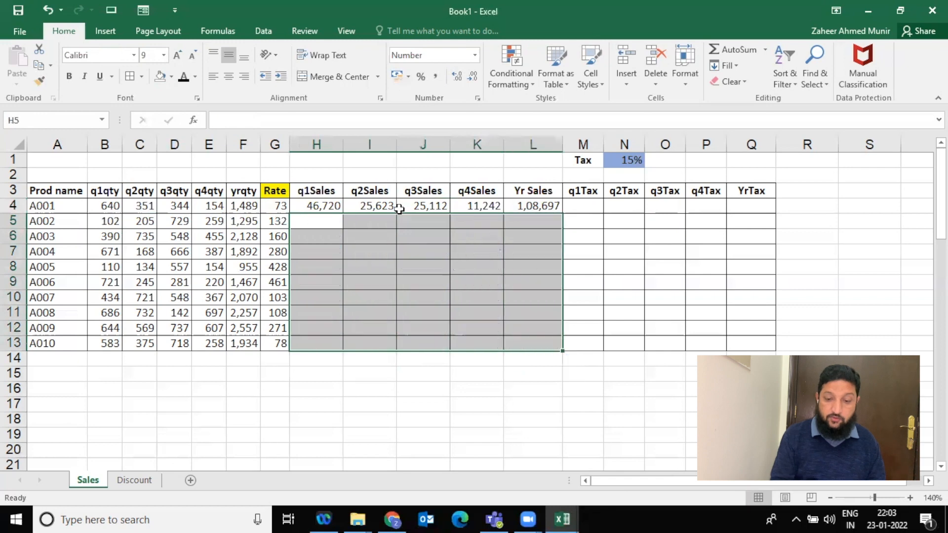
Review the sales formulas across row 4 and clear I4:L4, keeping only the q1Sales formula in H4
{"action": "key", "text": "Up"}
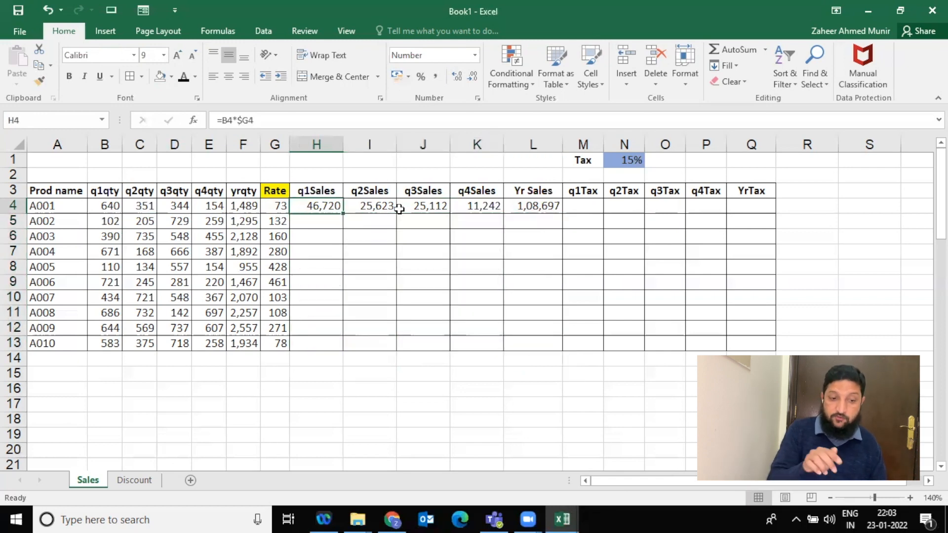
{"action": "key", "text": "Right"}
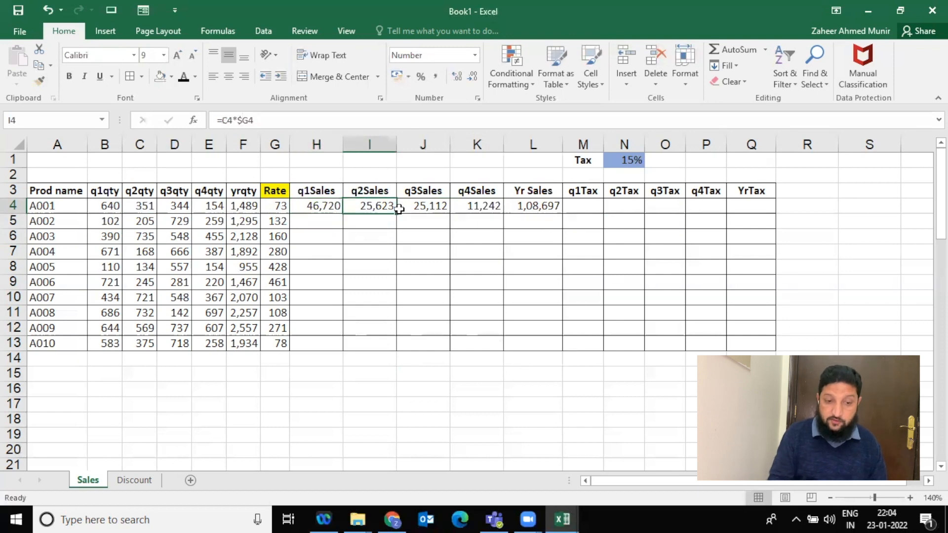
{"action": "key", "text": "Right"}
{"action": "key", "text": "Right"}
{"action": "key", "text": "Right"}
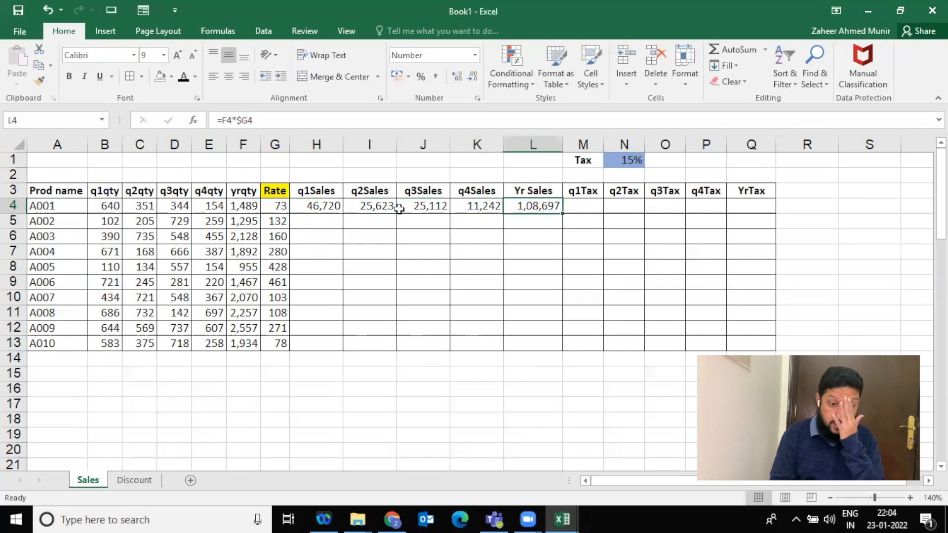
{"action": "key", "text": "shift+Left"}
{"action": "key", "text": "shift+Left"}
{"action": "key", "text": "shift+Left"}
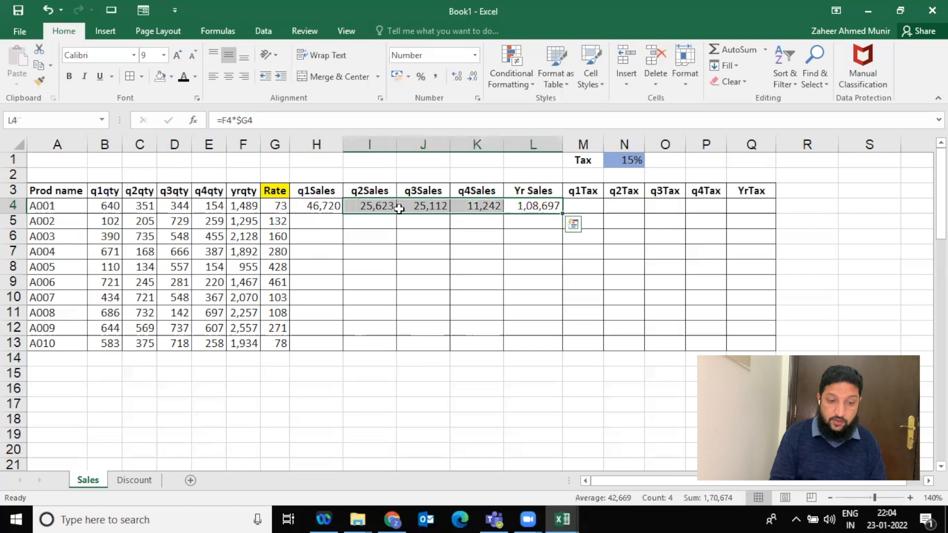
{"action": "key", "text": "Delete"}
{"action": "key", "text": "Left"}
Fill the q1Sales formula from H4 across to L4 and down to row 13
{"action": "left_click", "coordinate": [306, 207]}
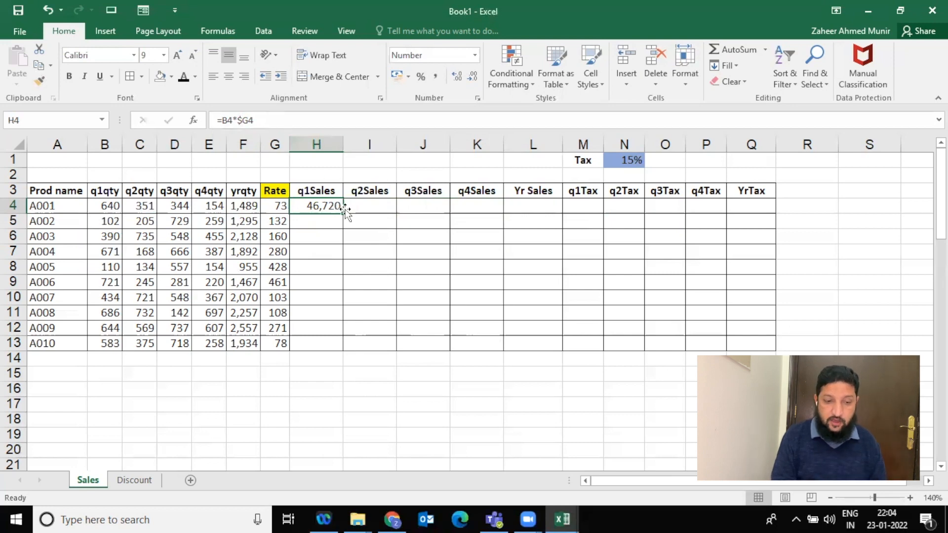
{"action": "left_click_drag", "start_coordinate": [344, 214], "coordinate": [561, 212]}
{"action": "double_click", "coordinate": [563, 214]}
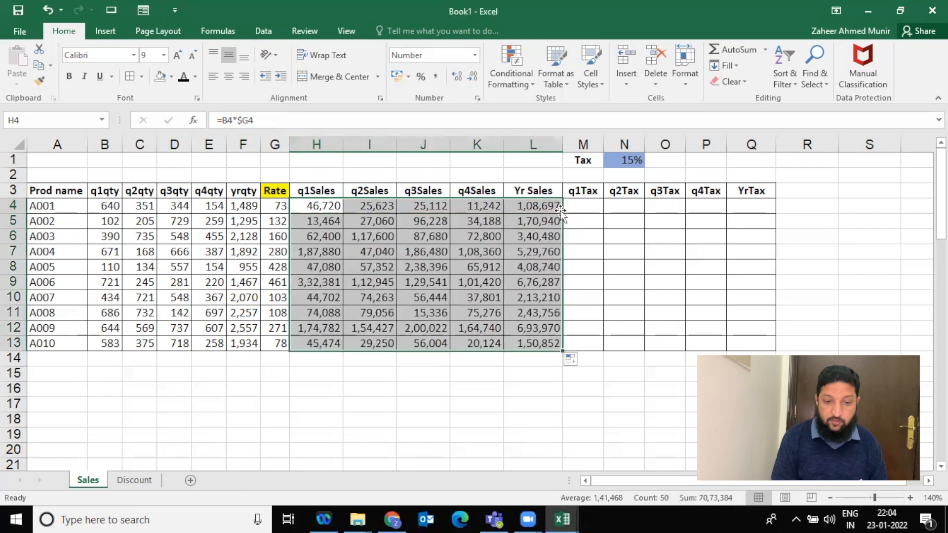
Inspect the cell references of the filled formulas in J7 and K10
{"action": "left_click", "coordinate": [433, 252]}
{"action": "double_click", "coordinate": [434, 252]}
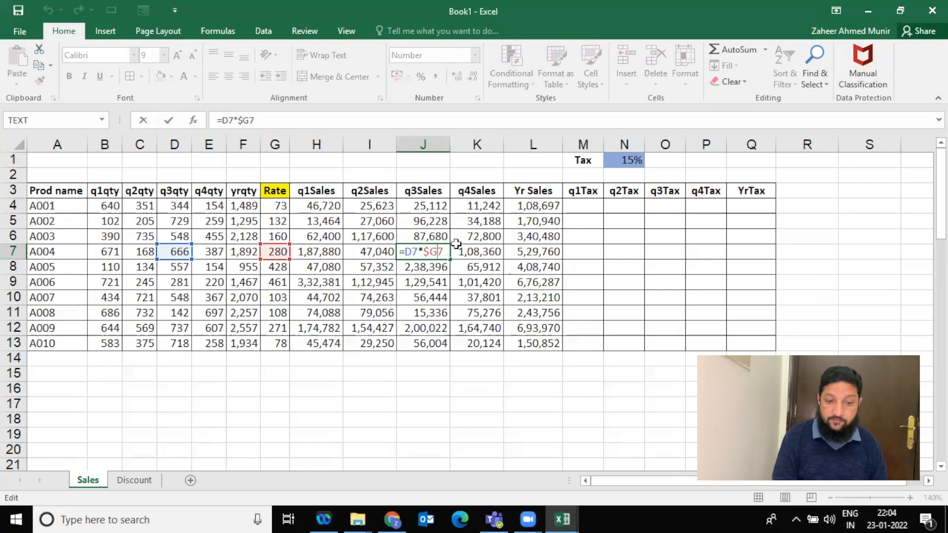
{"action": "key", "text": "Return"}
{"action": "key", "text": "Down"}
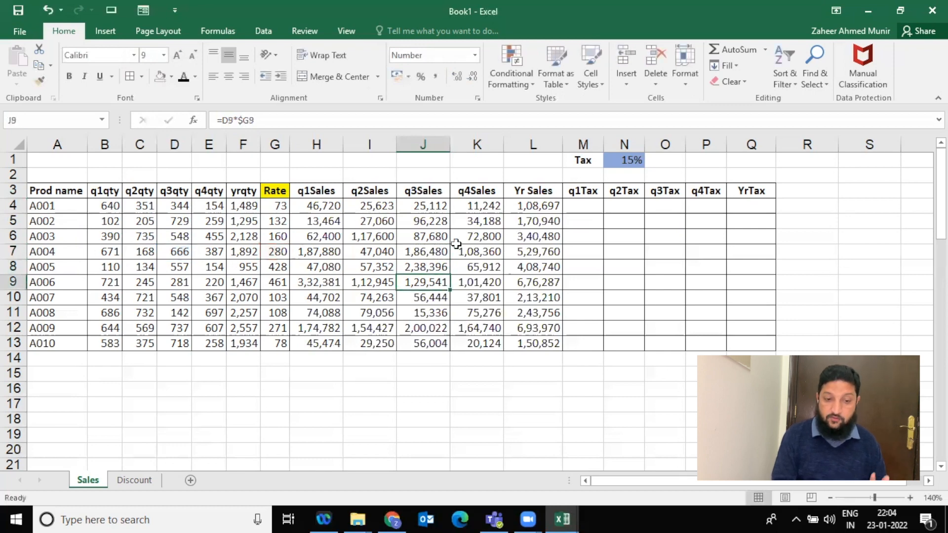
{"action": "key", "text": "Right"}
{"action": "key", "text": "Right"}
{"action": "key", "text": "Left"}
{"action": "key", "text": "Down"}
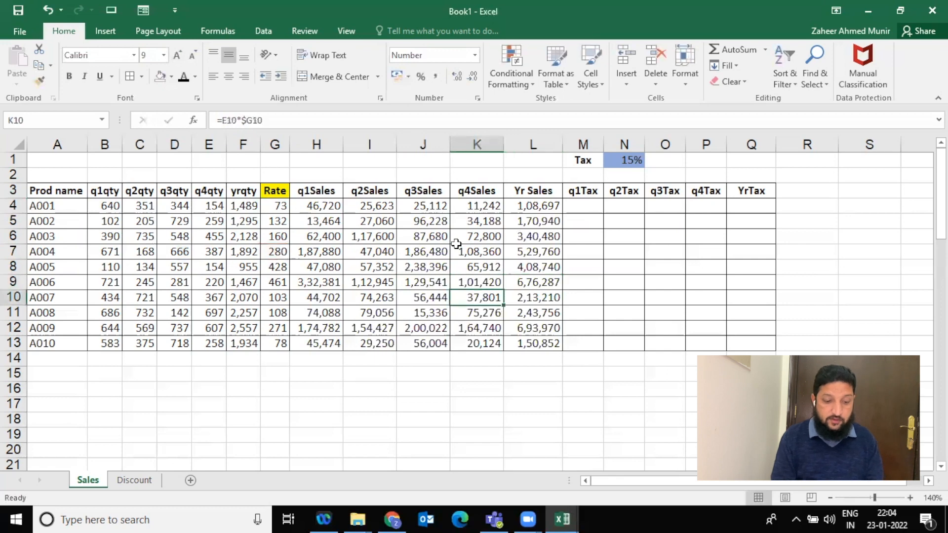
{"action": "key", "text": "F2"}
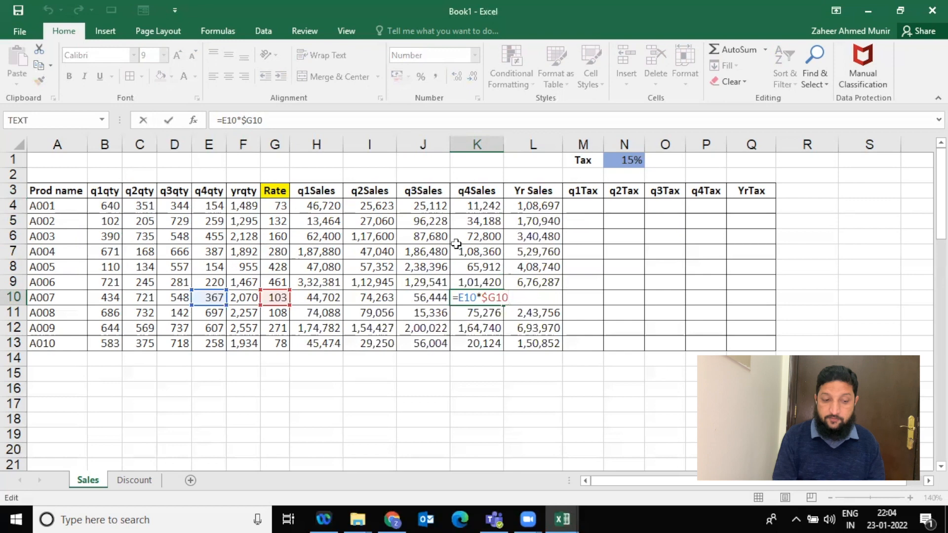
{"action": "key", "text": "ctrl+Return"}
Go back up the q4Sales column and review the Yr Sales formula in L4
{"action": "key", "text": "Up"}
{"action": "key", "text": "Up"}
{"action": "key", "text": "Up"}
{"action": "key", "text": "Up"}
{"action": "key", "text": "Up"}
{"action": "key", "text": "Up"}
{"action": "key", "text": "Up"}
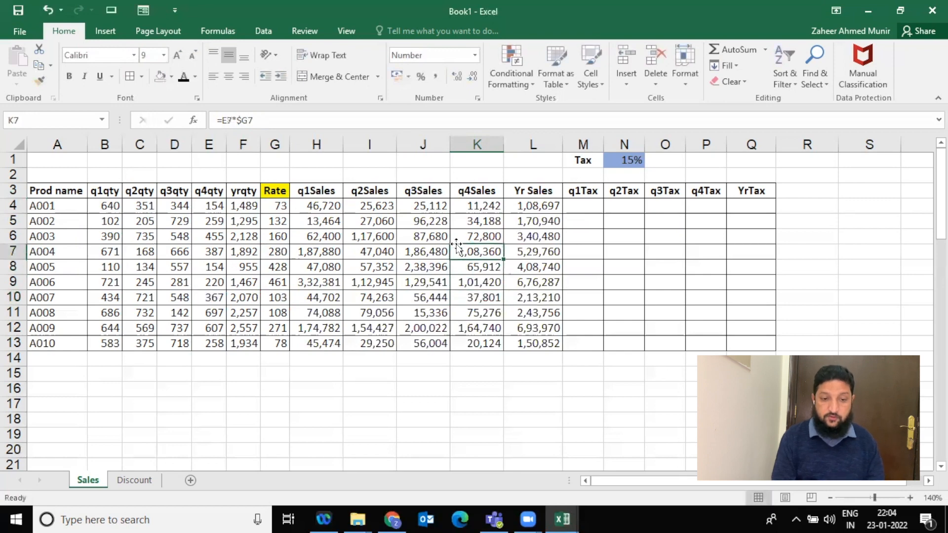
{"action": "key", "text": "Right"}
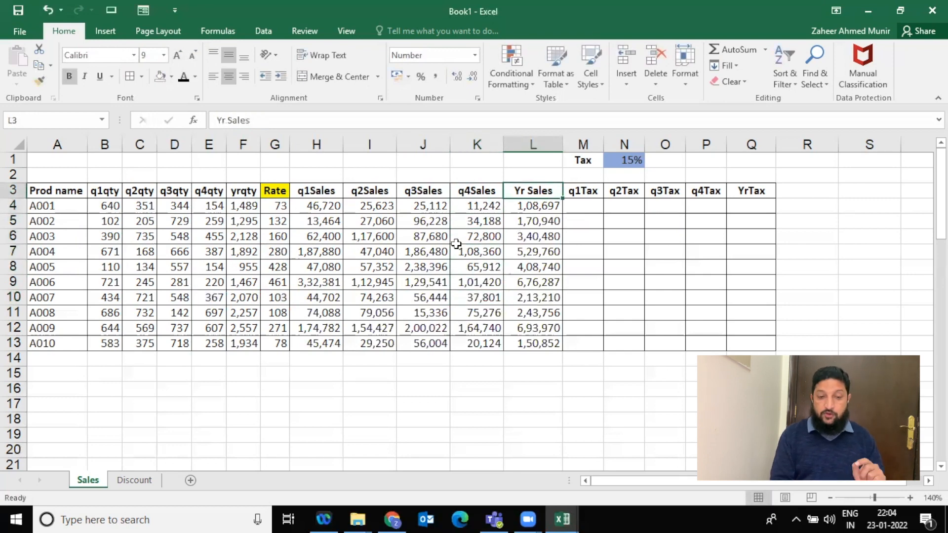
{"action": "key", "text": "Down"}
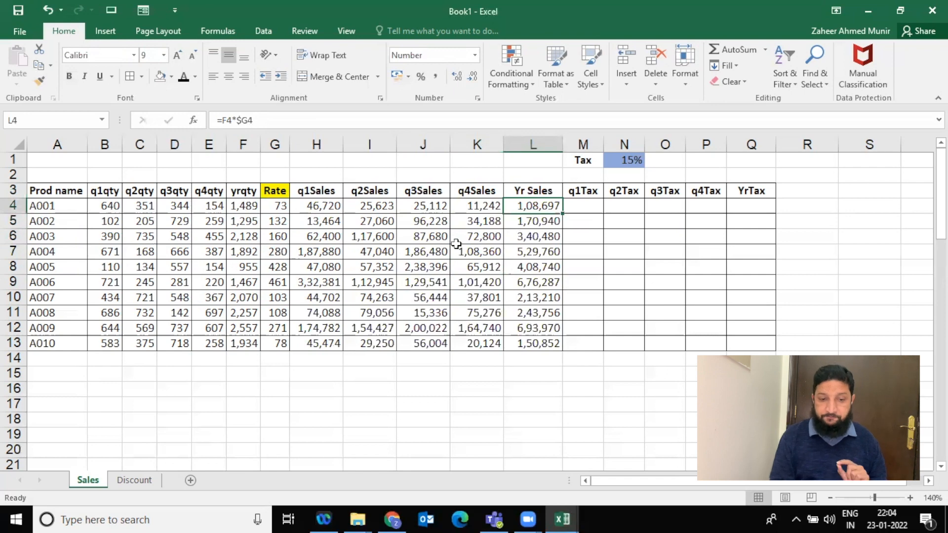
Review the tax rate in N1 and the tax column headings from q1Tax to YrTax in row 3
{"action": "key", "text": "Right"}
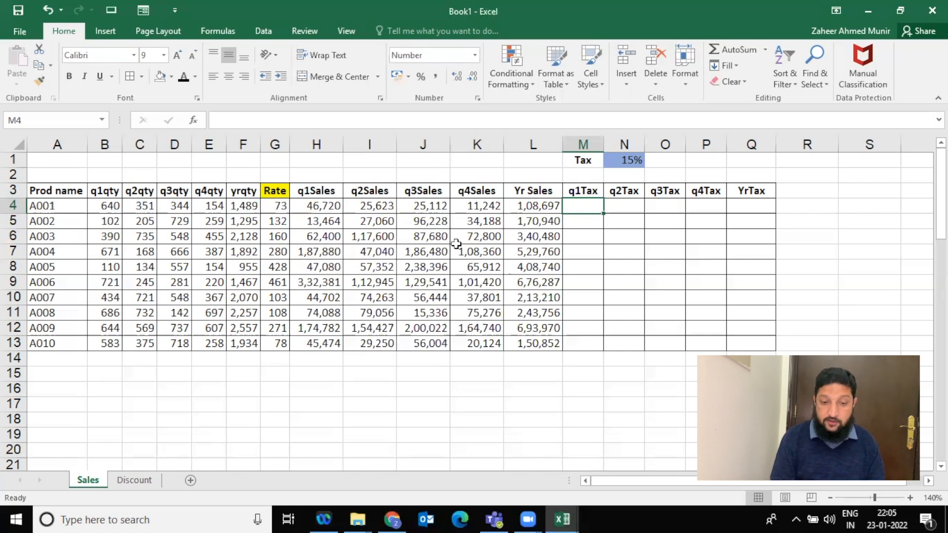
{"action": "key", "text": "Up"}
{"action": "key", "text": "Up"}
{"action": "key", "text": "Up"}
{"action": "key", "text": "Right"}
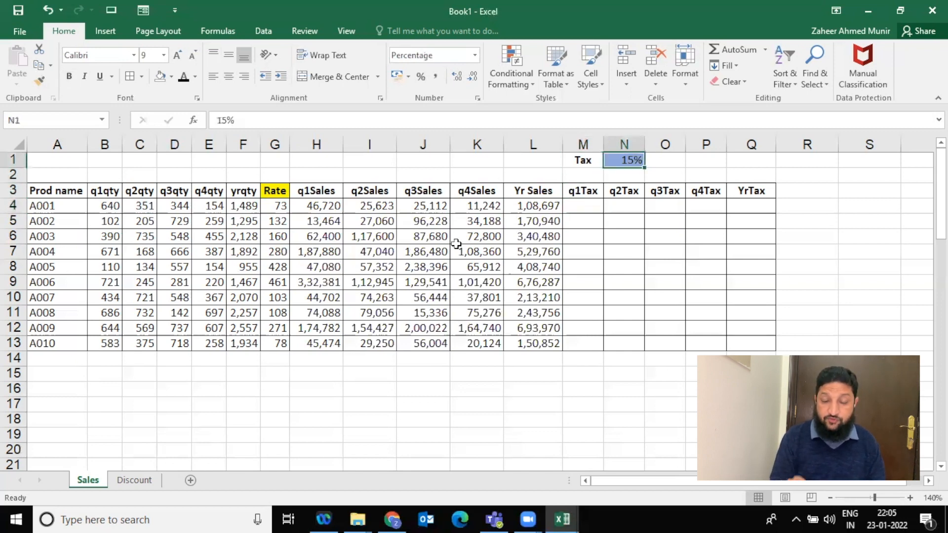
{"action": "key", "text": "Down"}
{"action": "key", "text": "Down"}
{"action": "key", "text": "Left"}
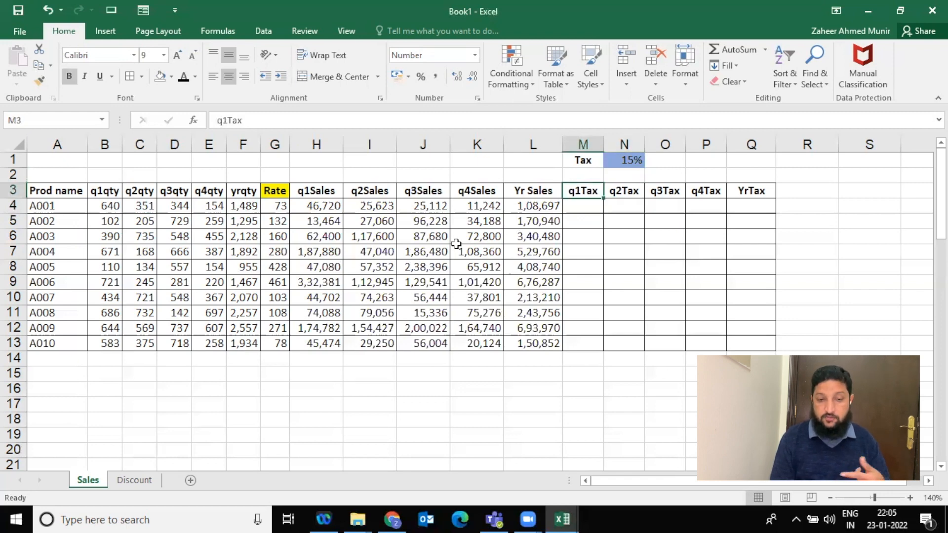
{"action": "key", "text": "Right"}
{"action": "key", "text": "Right"}
{"action": "key", "text": "Right"}
{"action": "key", "text": "Right"}
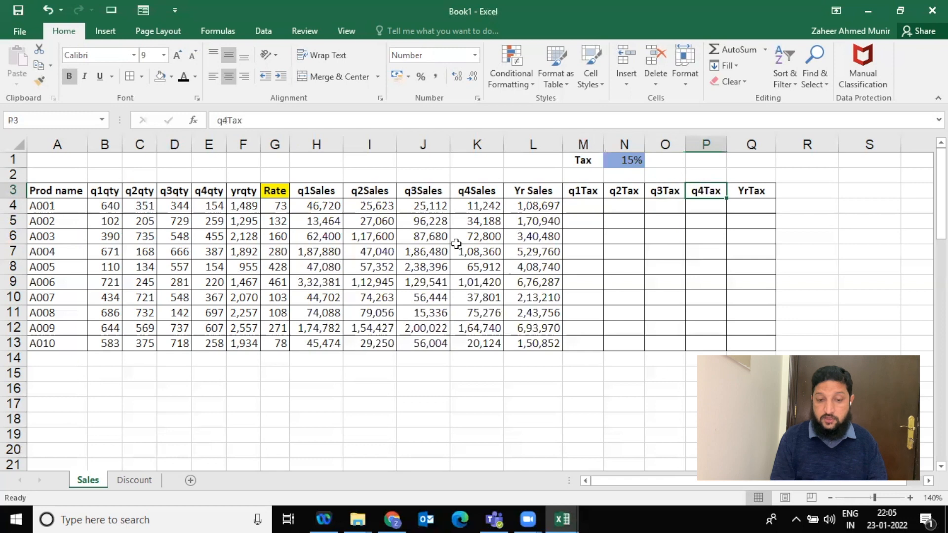
{"action": "key", "text": "Down"}
{"action": "key", "text": "Left"}
{"action": "key", "text": "Left"}
{"action": "key", "text": "Left"}
{"action": "key", "text": "Left"}
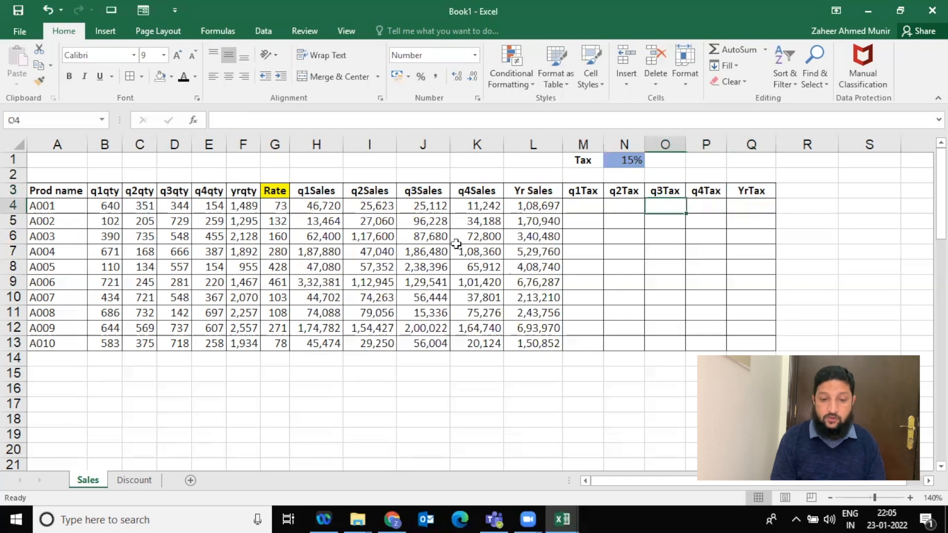
{"action": "type", "text": "="}
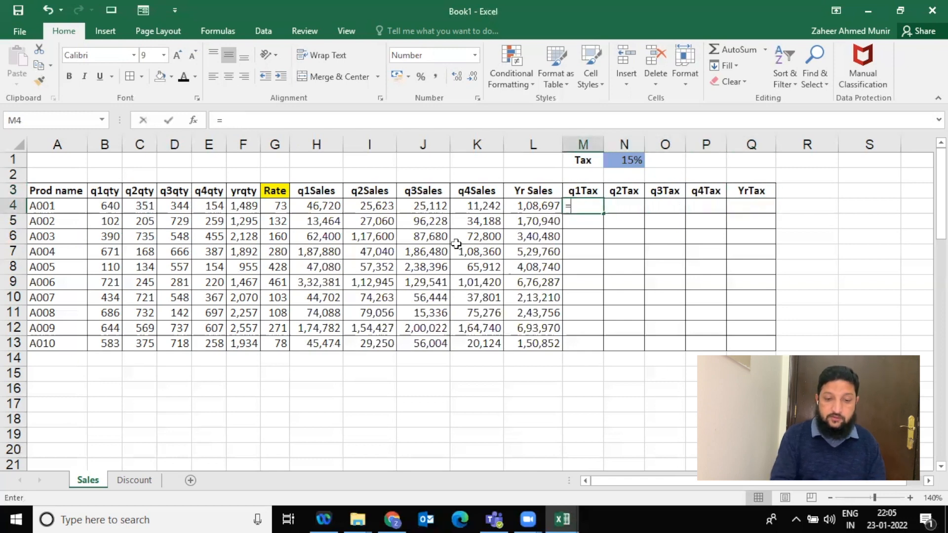
{"action": "left_click", "coordinate": [330, 208]}
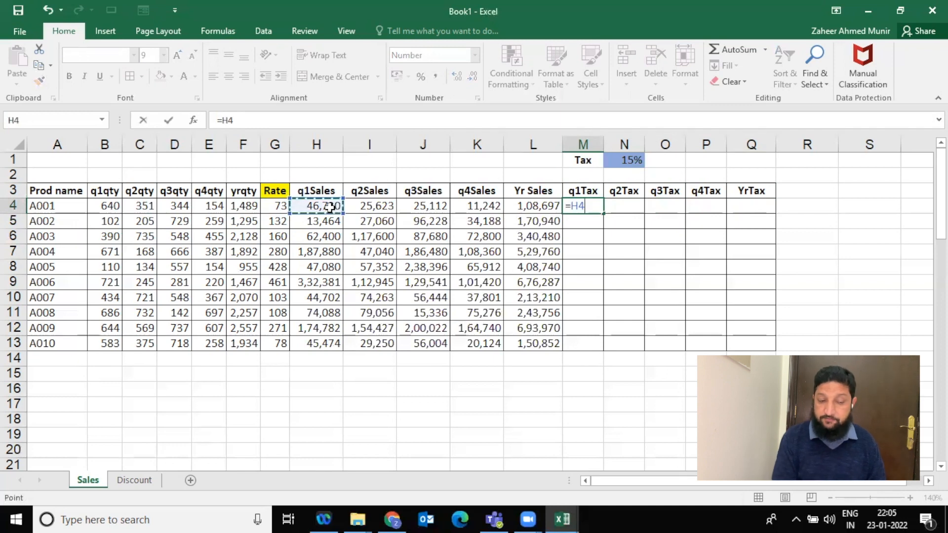
{"action": "type", "text": "*"}
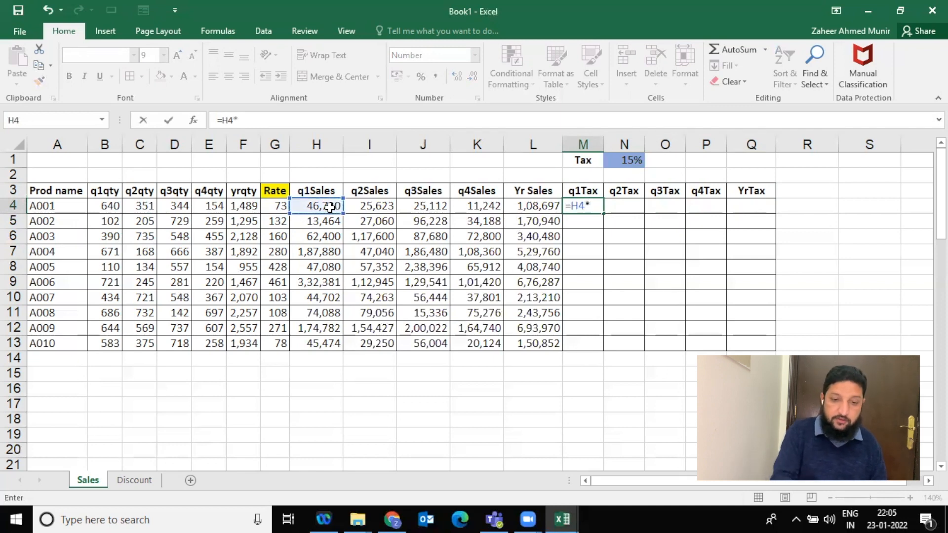
{"action": "left_click", "coordinate": [616, 163]}
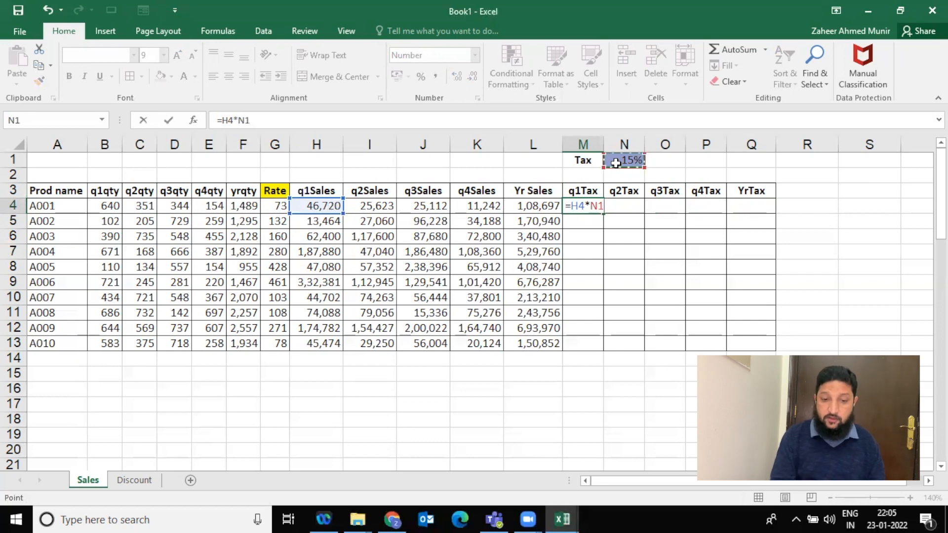
{"action": "key", "text": "shift+Left"}
{"action": "key", "text": "shift+Left"}
{"action": "key", "text": "Return"}
{"action": "key", "text": "Return"}
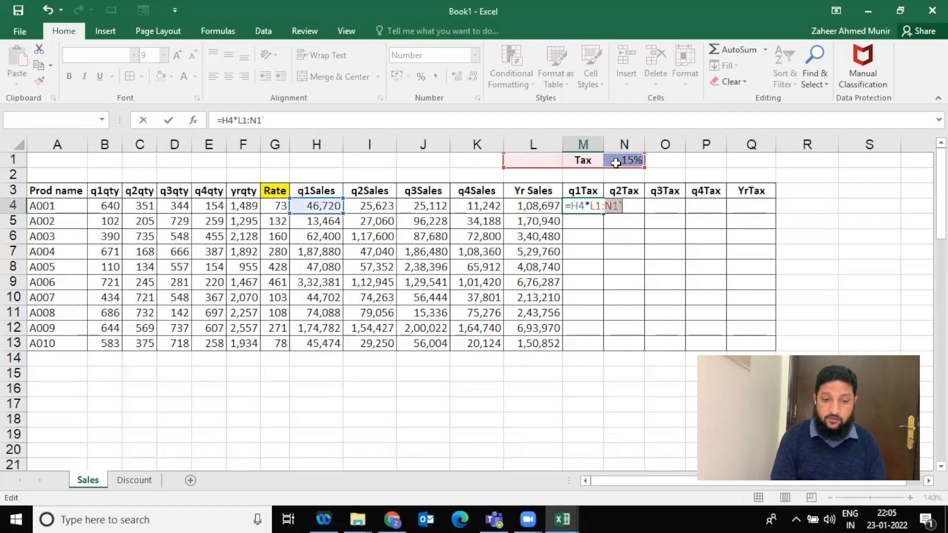
{"action": "key", "text": "Escape"}
Enter a q1Tax formula in M4 that multiplies the q1Sales value in H4 by a hard-coded 15%
{"action": "type", "text": "="}
{"action": "key", "text": "Left"}
{"action": "key", "text": "Left"}
{"action": "key", "text": "Left"}
{"action": "key", "text": "Left"}
{"action": "key", "text": "Left"}
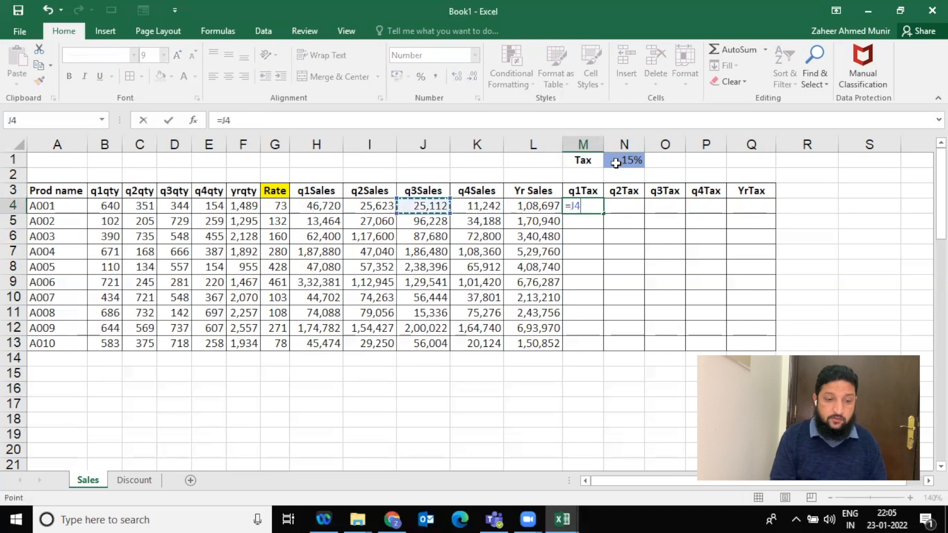
{"action": "type", "text": "*"}
{"action": "left_click", "coordinate": [616, 164]}
{"action": "key", "text": "BackSpace"}
{"action": "key", "text": "BackSpace"}
{"action": "type", "text": "10%"}
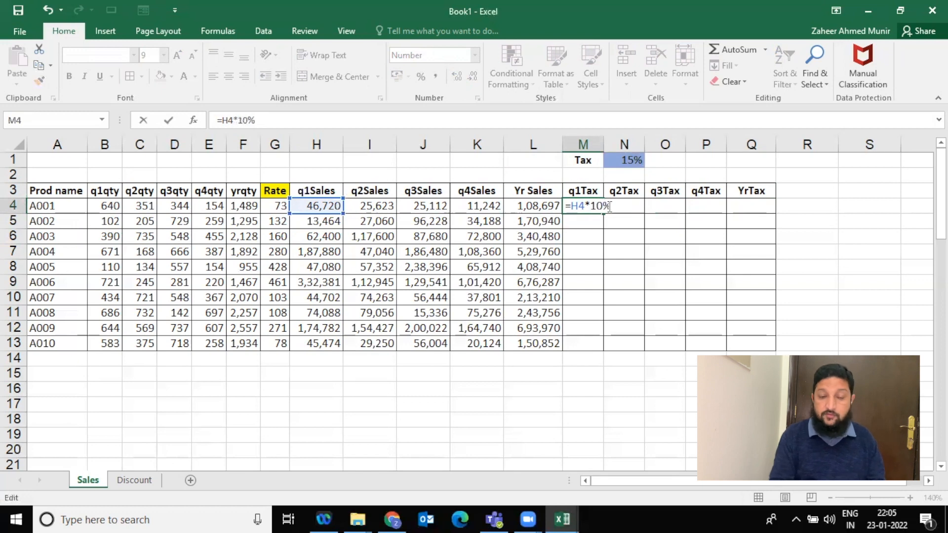
{"action": "key", "text": "BackSpace"}
{"action": "key", "text": "BackSpace"}
{"action": "type", "text": "5%"}
{"action": "key", "text": "Return"}
Compare the tax rate cell N1 with the rate written into the q1Tax formula in M4
{"action": "key", "text": "Up"}
{"action": "key", "text": "Up"}
{"action": "key", "text": "Up"}
{"action": "key", "text": "Up"}
{"action": "key", "text": "Right"}
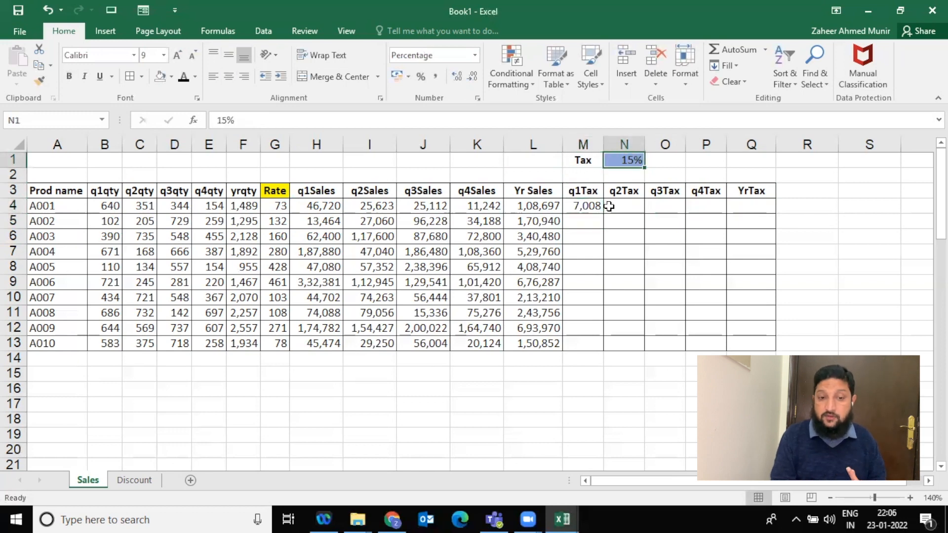
{"action": "key", "text": "Down"}
{"action": "key", "text": "Down"}
{"action": "key", "text": "Down"}
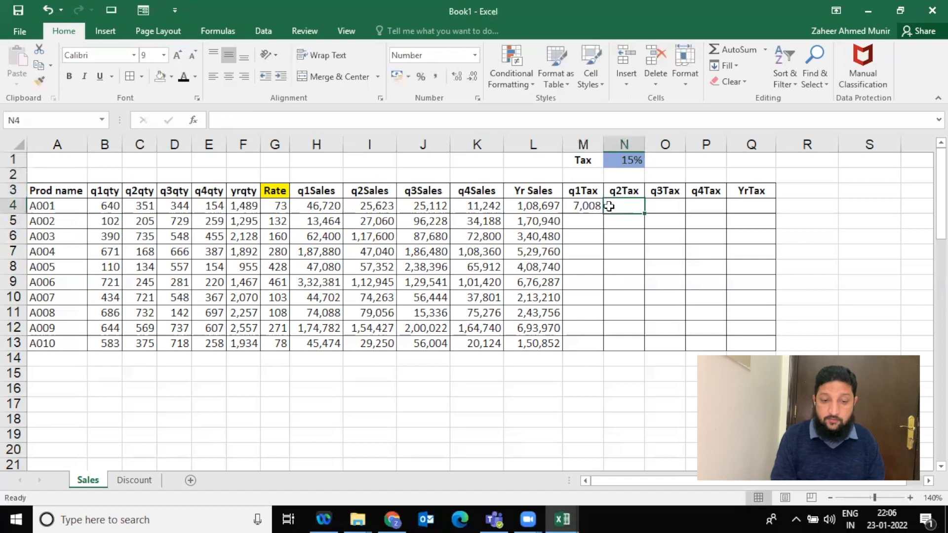
{"action": "key", "text": "Left"}
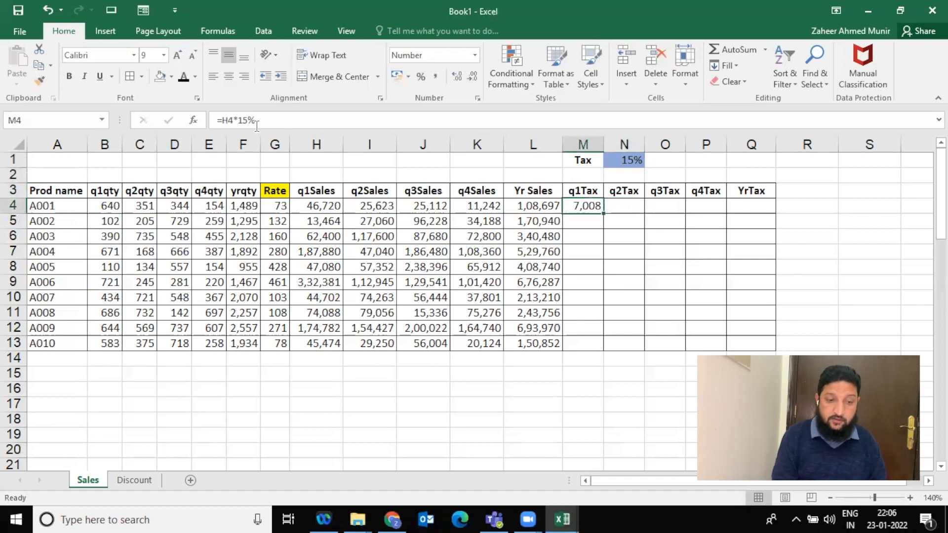
Replace the hard-coded 15% in the M4 formula with a reference to N1, giving =H4*N1
{"action": "left_click_drag", "start_coordinate": [239, 119], "coordinate": [273, 123]}
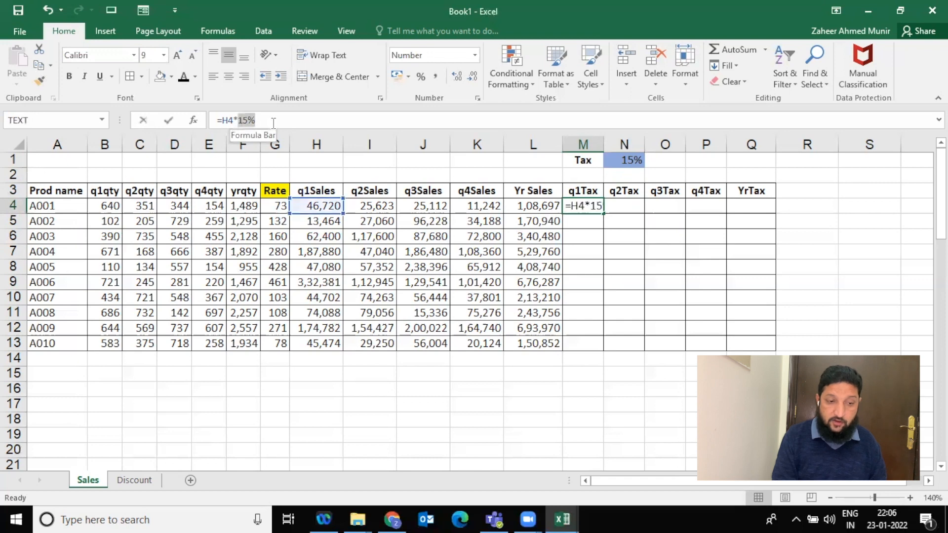
{"action": "left_click", "coordinate": [470, 167]}
{"action": "key", "text": "ctrl+Return"}
{"action": "key", "text": "ctrl+z"}
{"action": "key", "text": "F2"}
{"action": "left_click_drag", "start_coordinate": [239, 120], "coordinate": [289, 122]}
{"action": "key", "text": "Delete"}
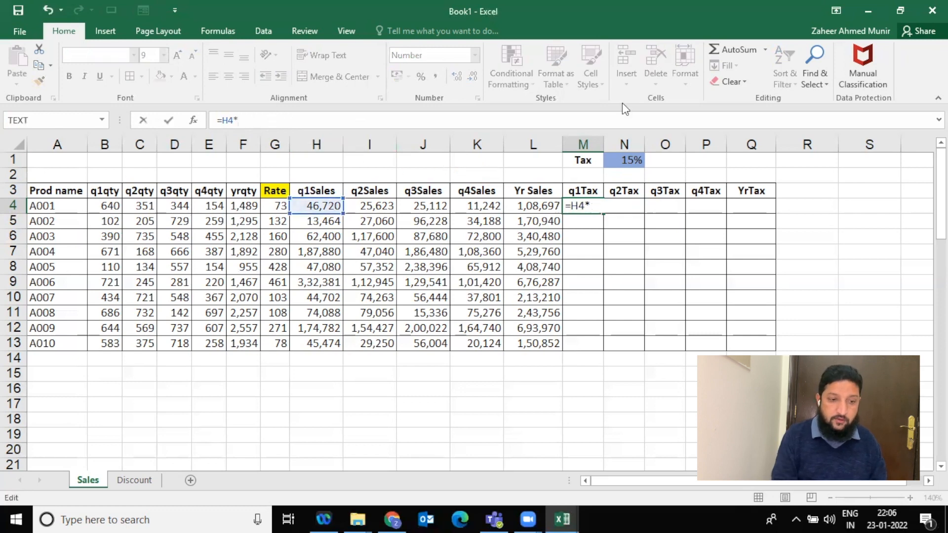
{"action": "left_click", "coordinate": [634, 162]}
{"action": "key", "text": "Return"}
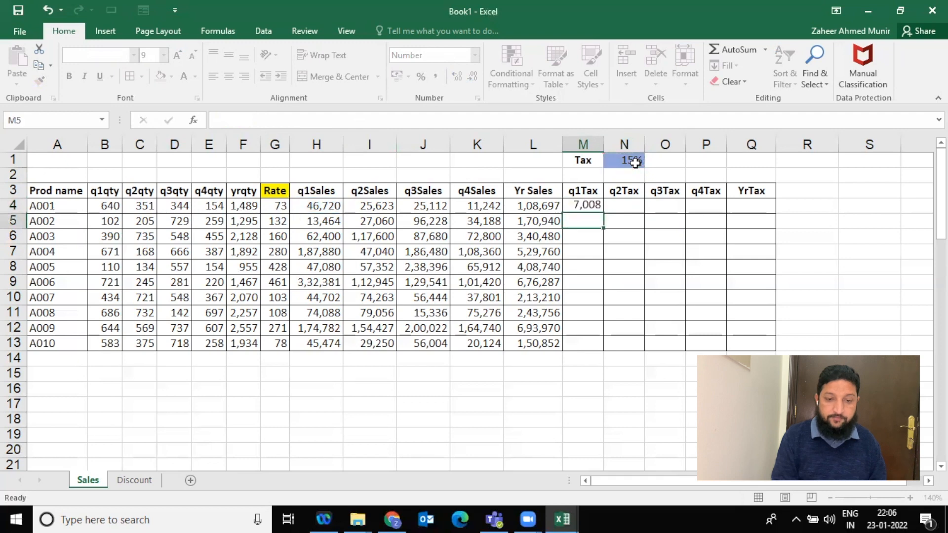
Make the N1 reference in the M4 formula absolute so that it reads =H4*$N$1
{"action": "key", "text": "Up"}
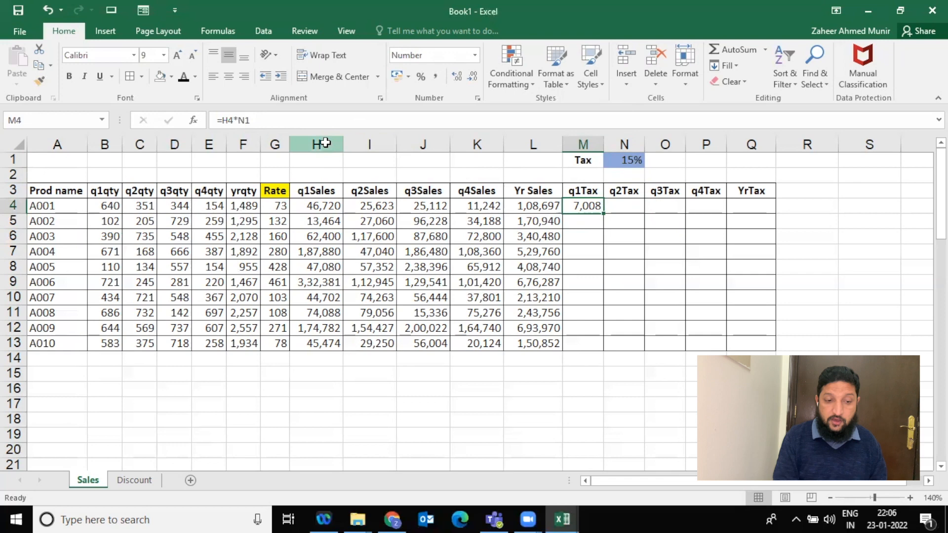
{"action": "left_click_drag", "start_coordinate": [319, 144], "coordinate": [366, 143]}
{"action": "left_click", "coordinate": [575, 204]}
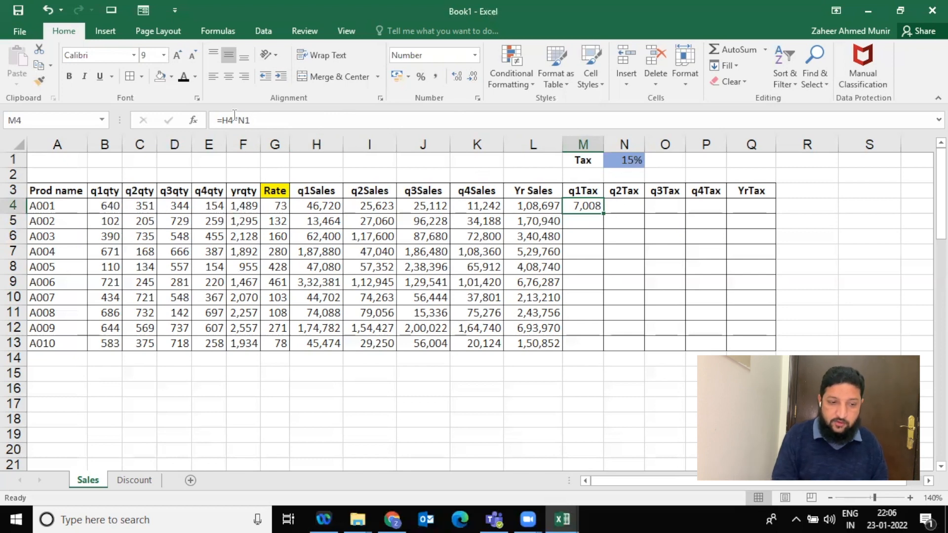
{"action": "left_click_drag", "start_coordinate": [240, 120], "coordinate": [252, 121]}
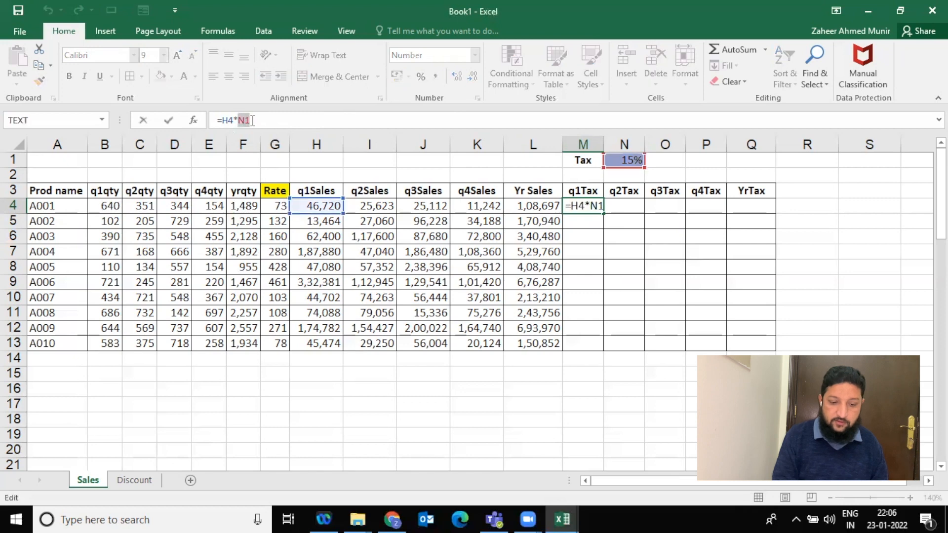
{"action": "key", "text": "F4"}
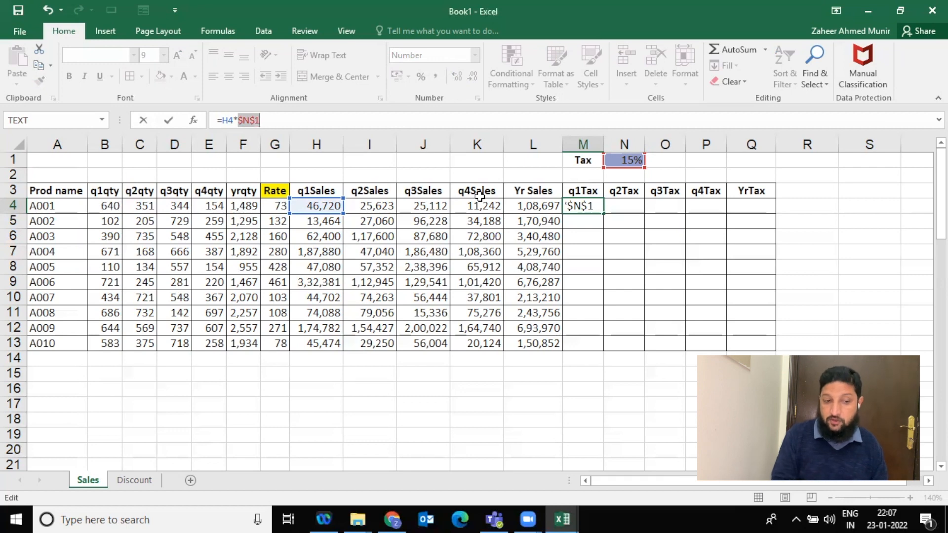
{"action": "key", "text": "Return"}
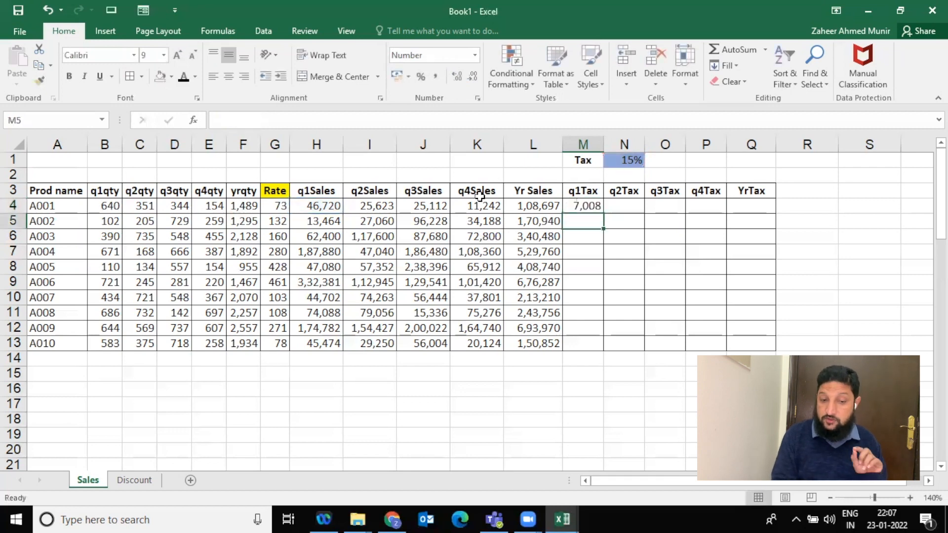
Fill the q1Tax formula from M4 across to Q4 and down to row 13
{"action": "left_click", "coordinate": [592, 207]}
{"action": "left_click_drag", "start_coordinate": [603, 214], "coordinate": [776, 214]}
{"action": "double_click", "coordinate": [775, 214]}
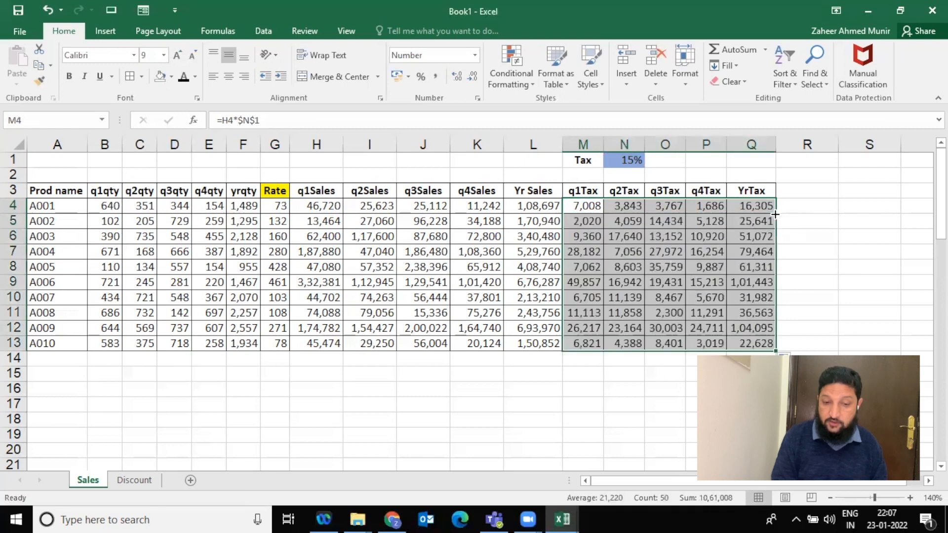
Inspect the cell references of the filled YrTax formula in Q8
{"action": "double_click", "coordinate": [735, 266]}
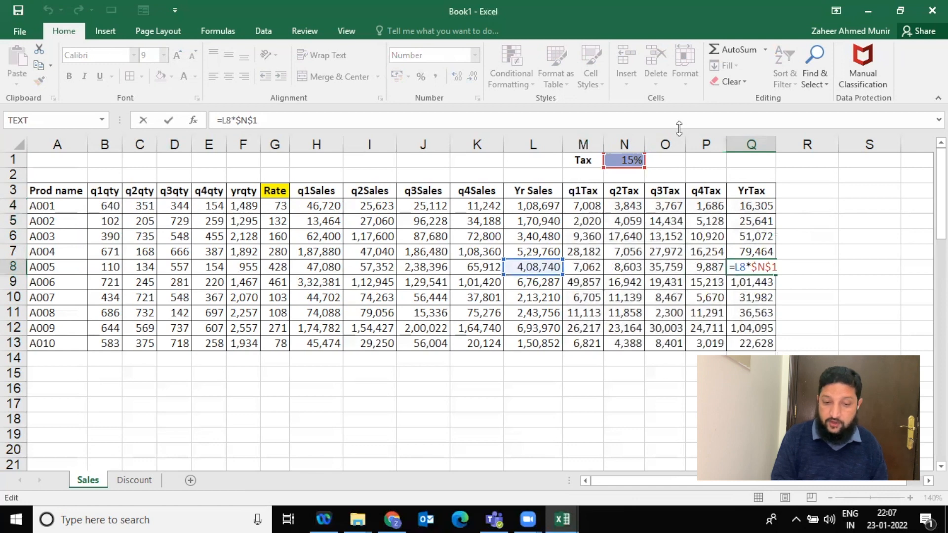
{"action": "key", "text": "Return"}
{"action": "key", "text": "Up"}
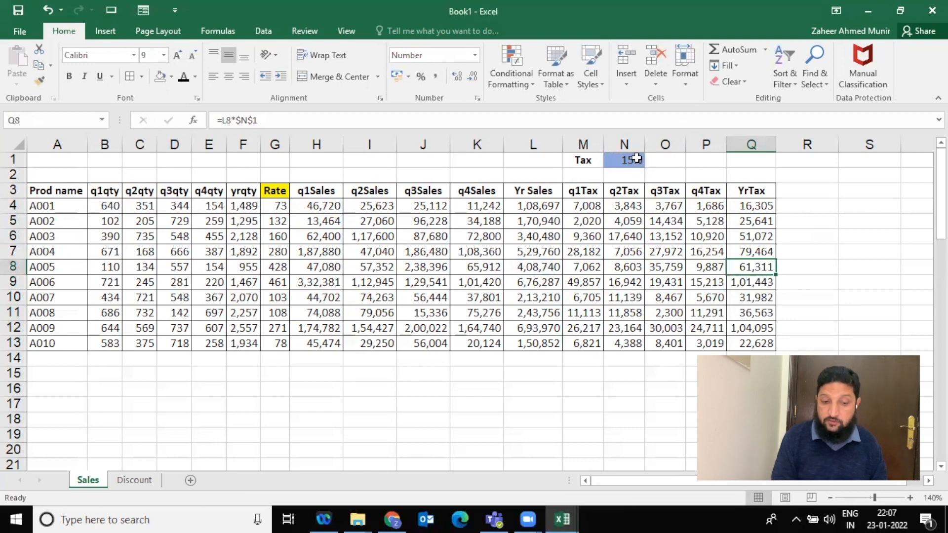
Set the tax rate in N1 to 5% and return to the q1Tax formula in M4
{"action": "left_click", "coordinate": [637, 159]}
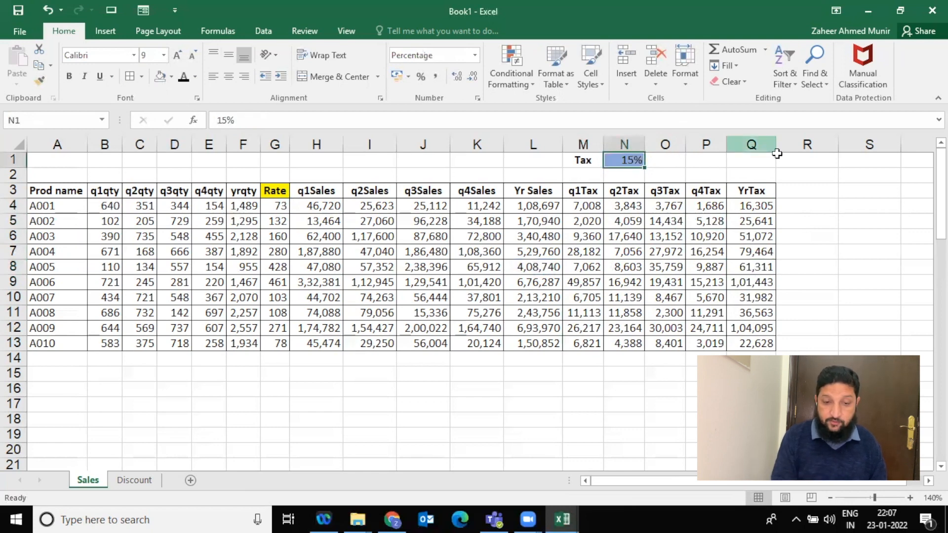
{"action": "type", "text": "5"}
{"action": "key", "text": "Return"}
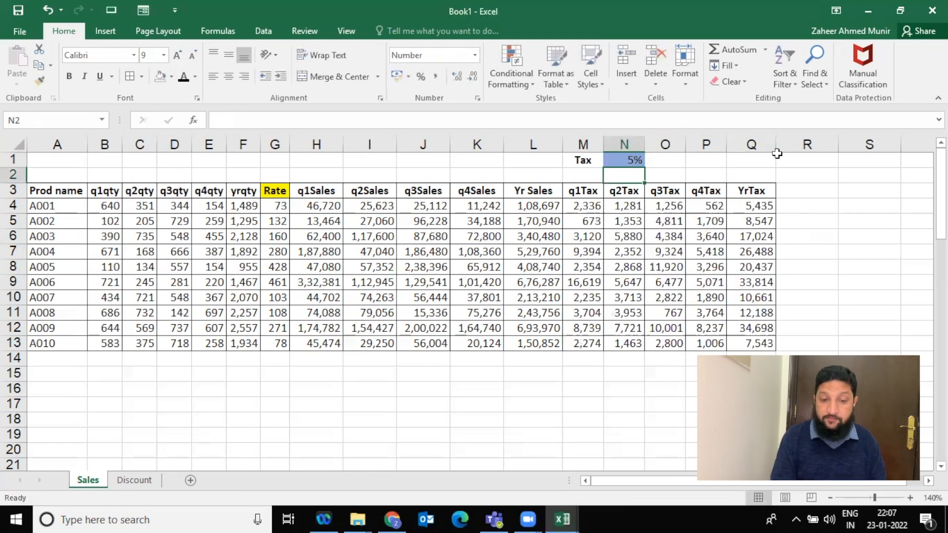
{"action": "key", "text": "Down"}
{"action": "key", "text": "Down"}
{"action": "key", "text": "Left"}
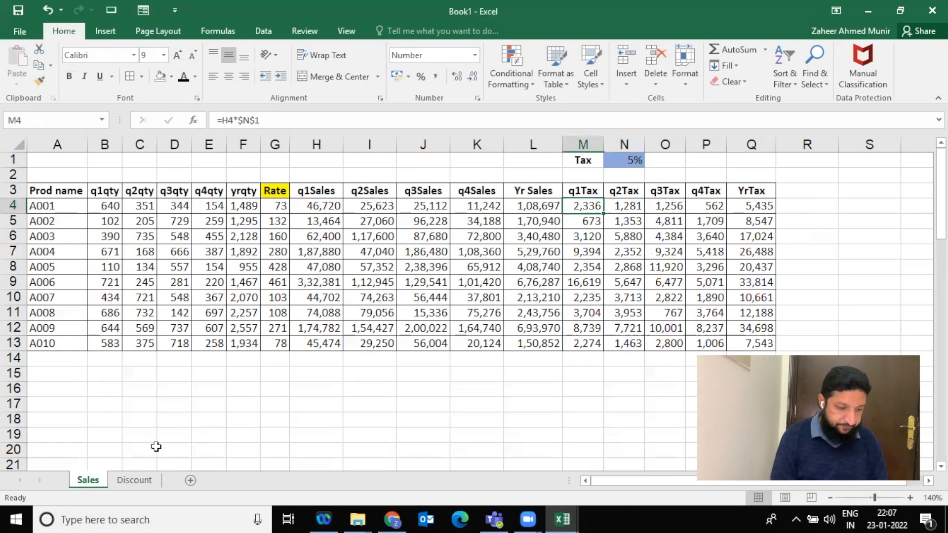
Switch to the Discount sheet and review the Discount A to Discount C headings in row 2
{"action": "left_click", "coordinate": [135, 479]}
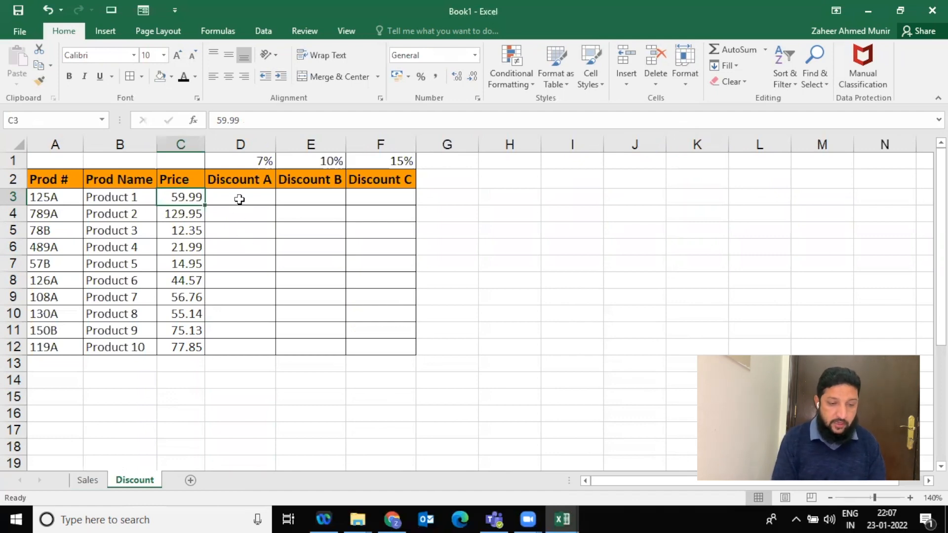
{"action": "key", "text": "Up"}
{"action": "key", "text": "Right"}
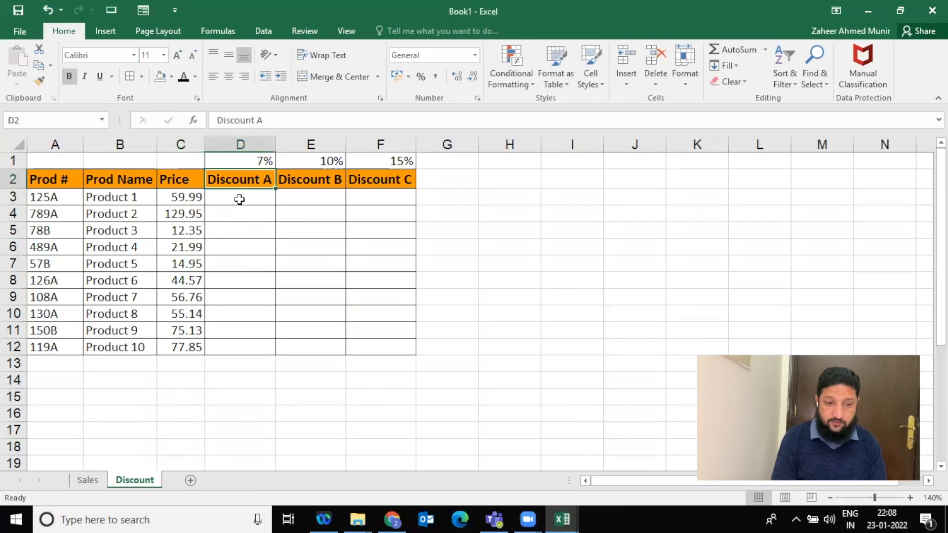
{"action": "key", "text": "Right"}
{"action": "key", "text": "Right"}
{"action": "key", "text": "Left"}
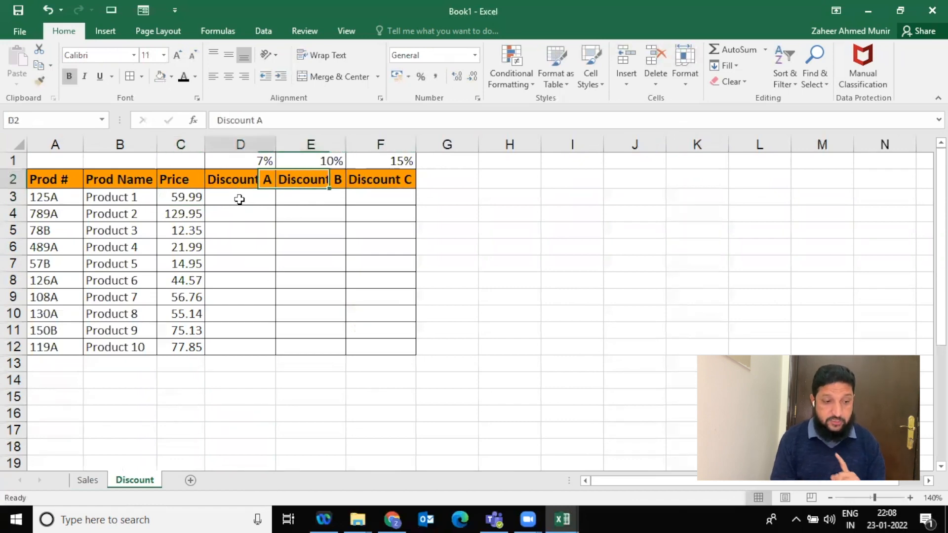
{"action": "key", "text": "Left"}
{"action": "key", "text": "Left"}
Examine the product prices in C3:C12 that the discounts apply to
{"action": "key", "text": "Down"}
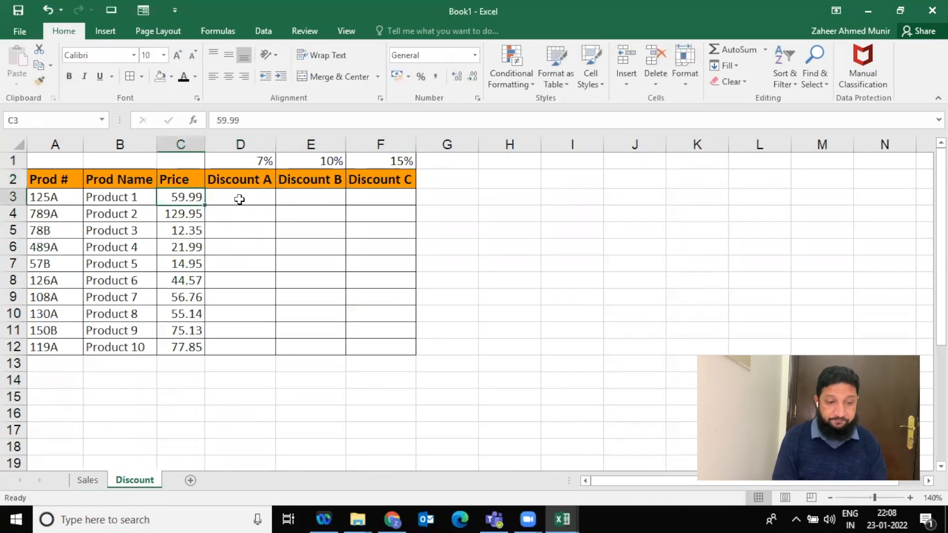
{"action": "key", "text": "ctrl+shift+Down"}
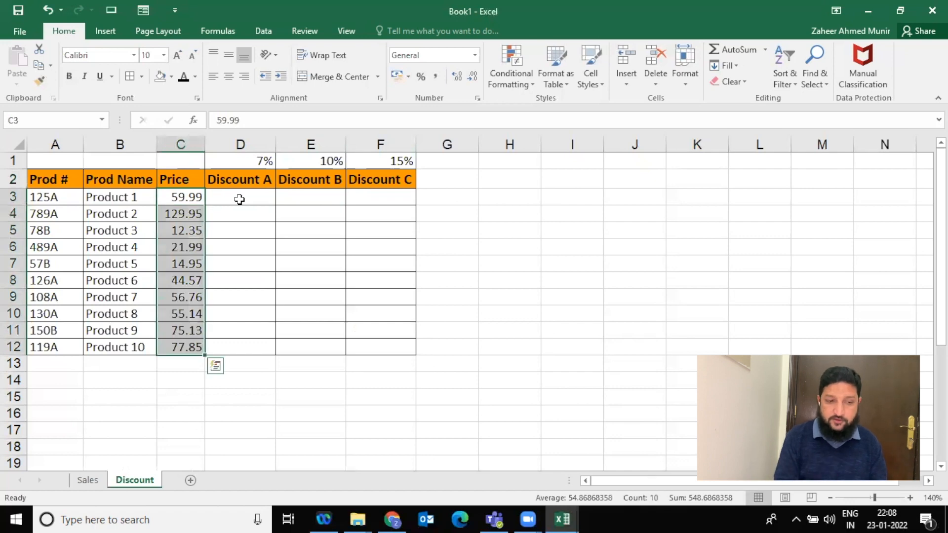
{"action": "key", "text": "Down"}
{"action": "key", "text": "Up"}
{"action": "key", "text": "Right"}
{"action": "key", "text": "Left"}
{"action": "key", "text": "ctrl+shift+Down"}
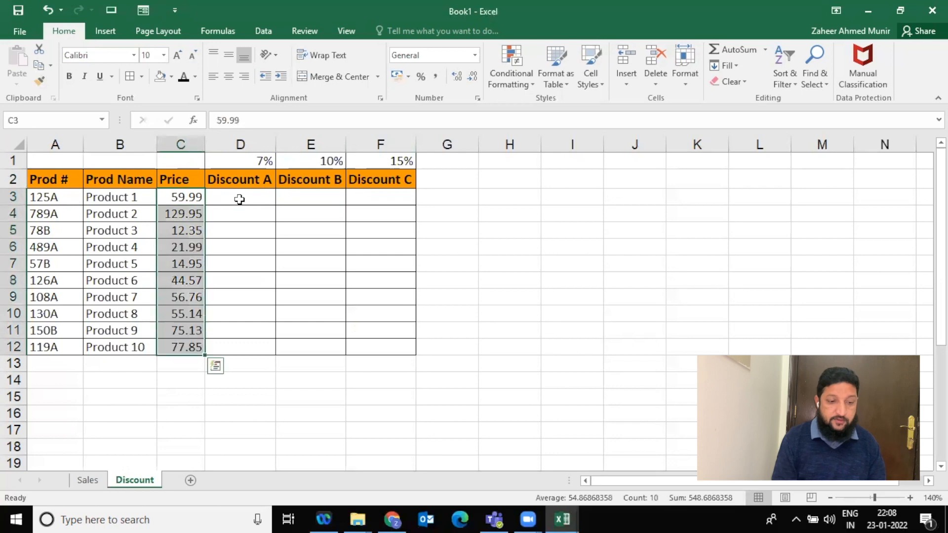
Enter the Discount A formula =C3*D1 in D3, multiplying the first product's price by the rate above the heading
{"action": "key", "text": "Right"}
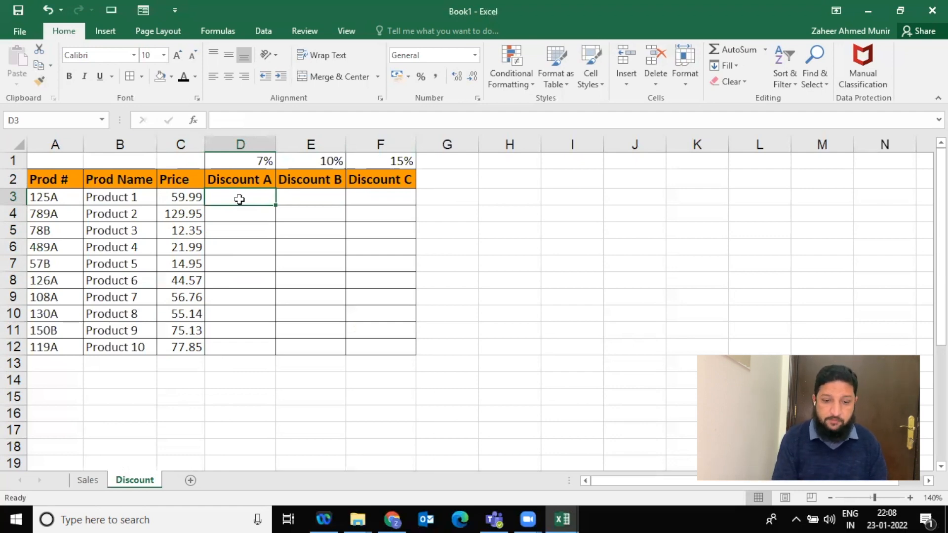
{"action": "type", "text": "="}
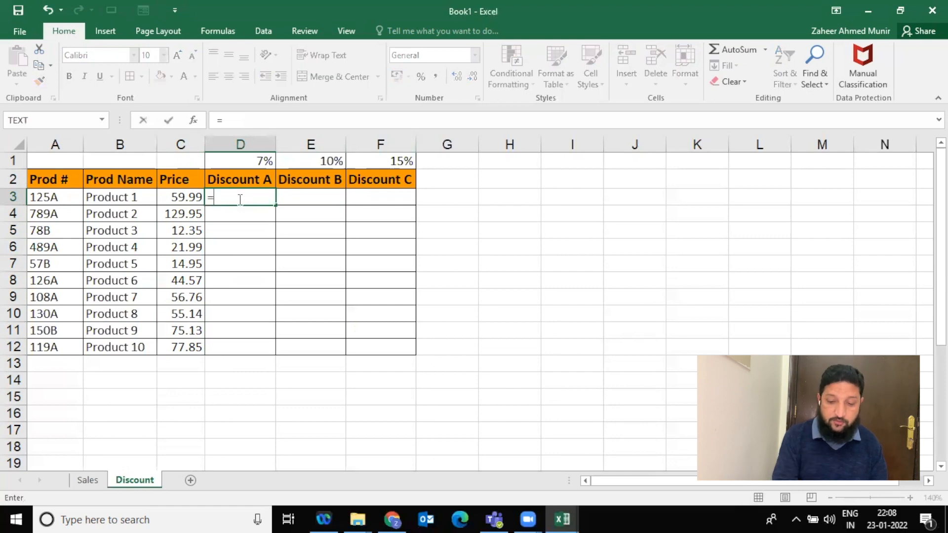
{"action": "left_click", "coordinate": [182, 196]}
{"action": "type", "text": "*"}
{"action": "left_click", "coordinate": [239, 163]}
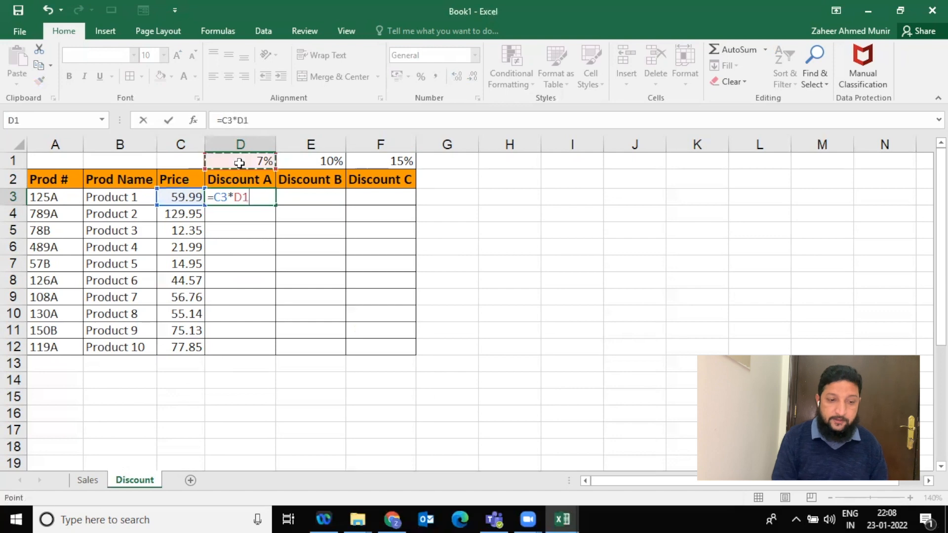
{"action": "key", "text": "Return"}
Change the Discount A formula in D3 to =$C3*D$1, locking the price column and the rate row
{"action": "key", "text": "Up"}
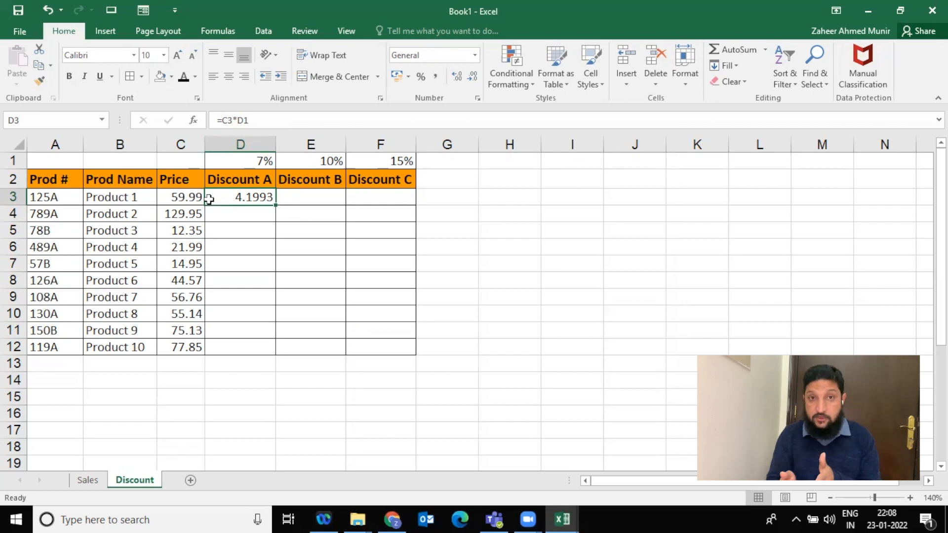
{"action": "left_click", "coordinate": [250, 124]}
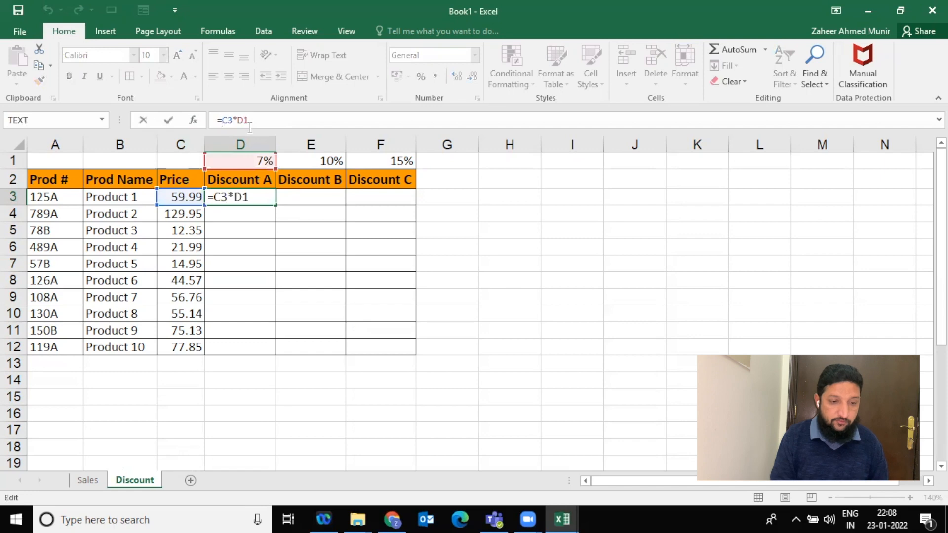
{"action": "type", "text": "$"}
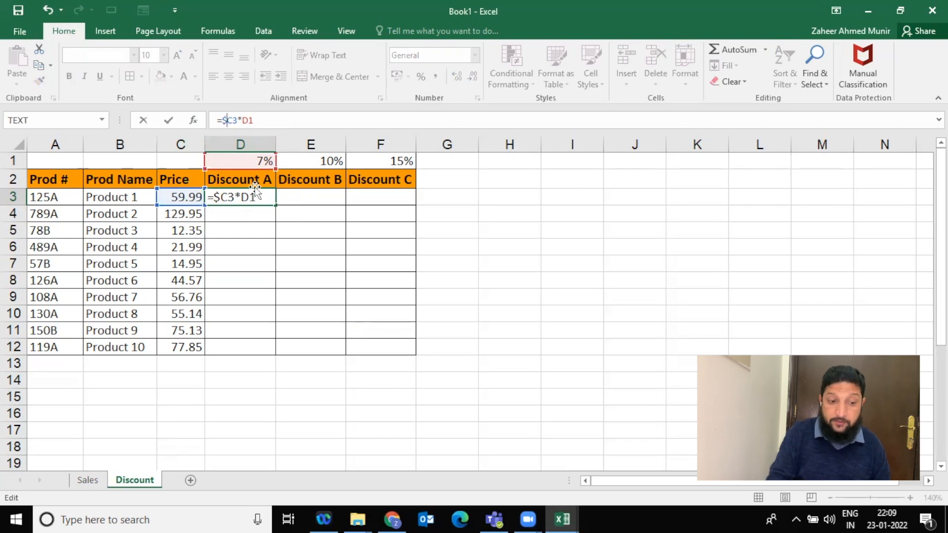
{"action": "left_click", "coordinate": [264, 198]}
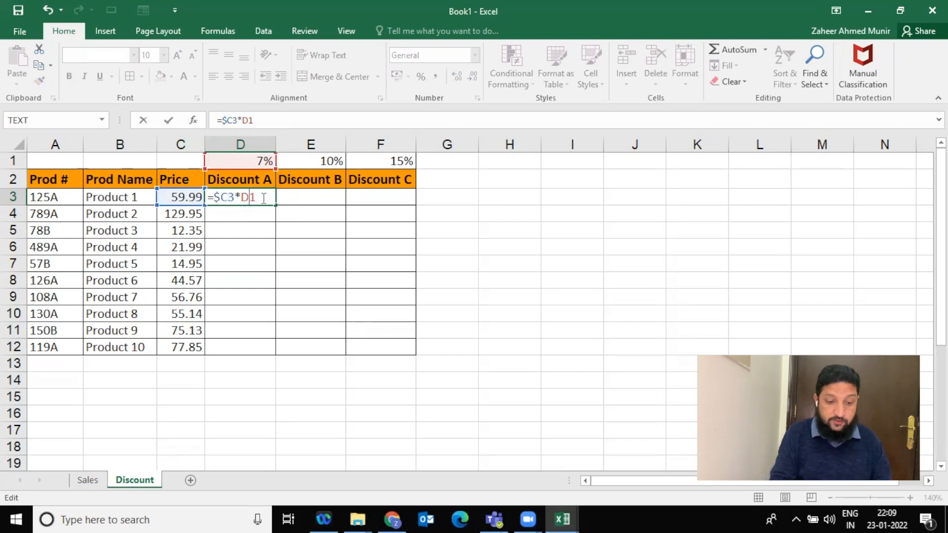
{"action": "type", "text": "$"}
{"action": "key", "text": "Tab"}
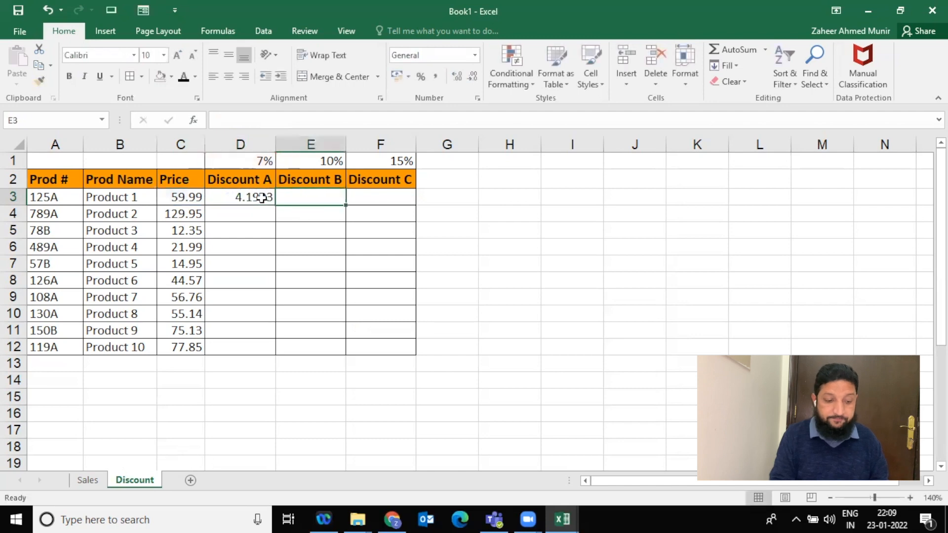
Fill the D3 formula across to F3 and down to row 12 to calculate all three discounts for every product
{"action": "left_click", "coordinate": [269, 198]}
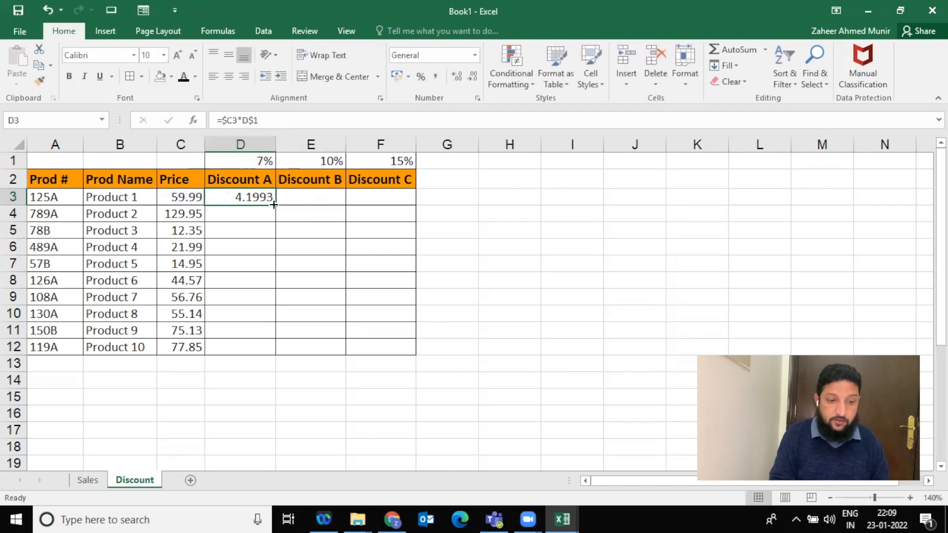
{"action": "left_click_drag", "start_coordinate": [273, 204], "coordinate": [393, 211]}
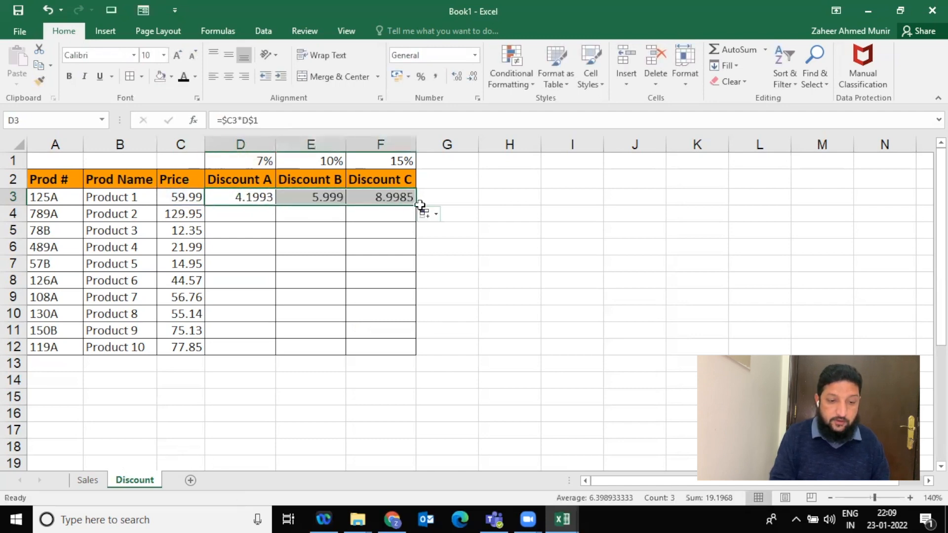
{"action": "double_click", "coordinate": [417, 204]}
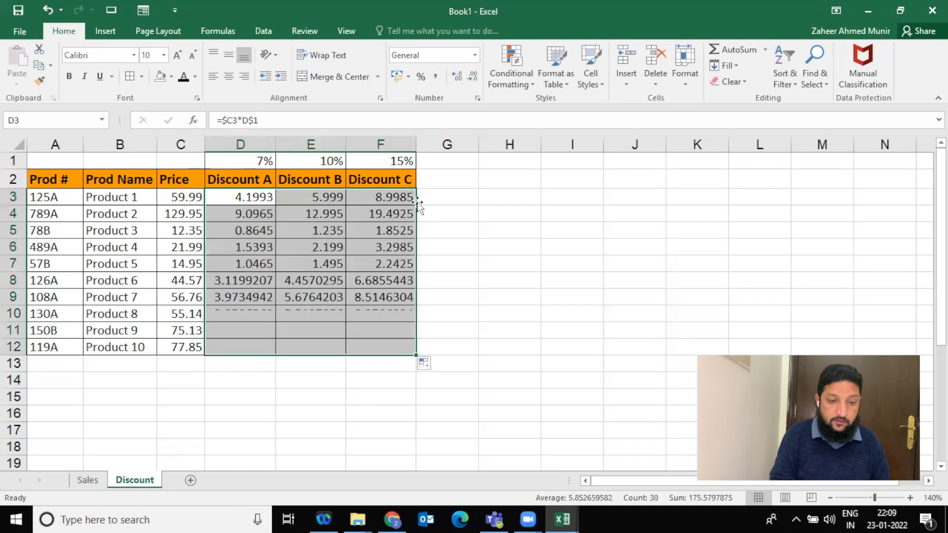
Inspect which cells the Product 6 Discount C formula in F8 refers to, leaving the formula as it is
{"action": "left_click", "coordinate": [374, 281]}
{"action": "double_click", "coordinate": [374, 281]}
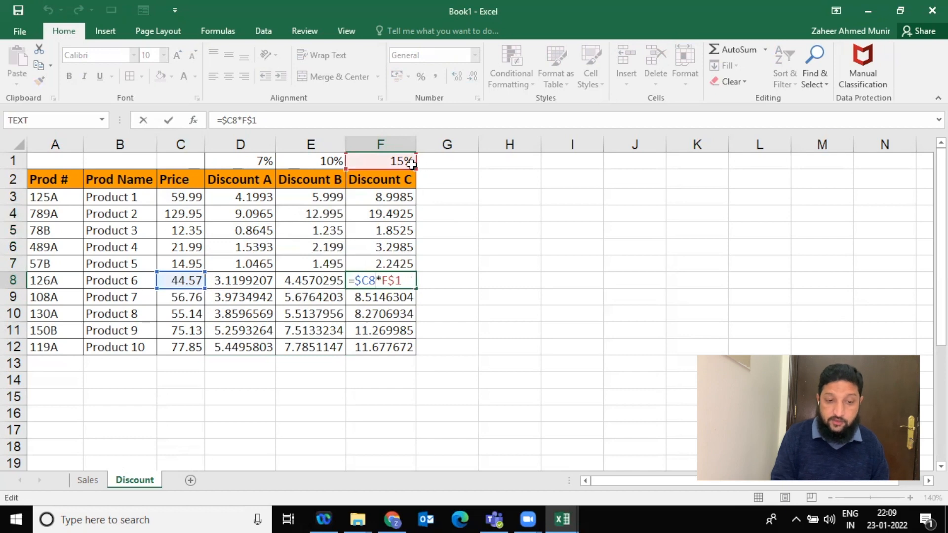
{"action": "key", "text": "ctrl+Return"}
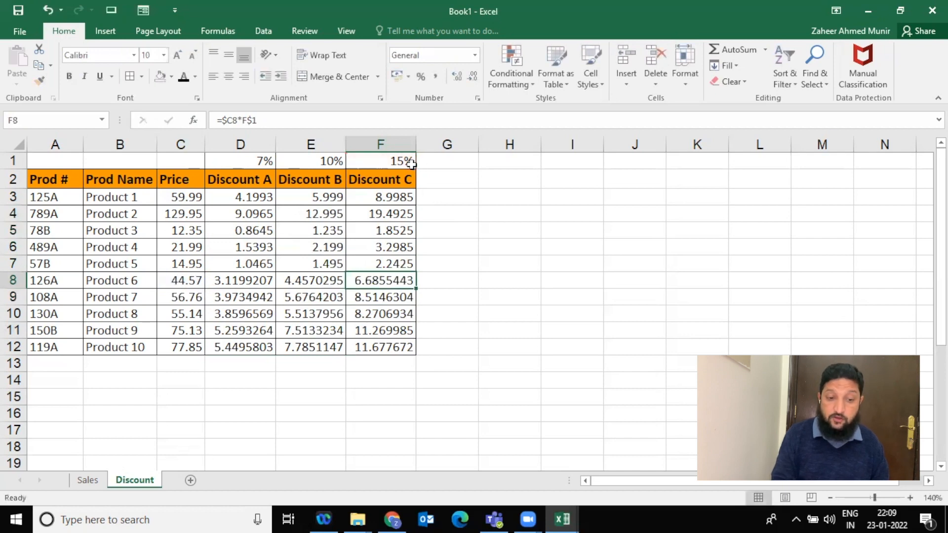
Check Product 6's Discount C with the test formula =C8*15% in H8, and clear that cell
{"action": "key", "text": "Down"}
{"action": "key", "text": "Down"}
{"action": "key", "text": "Left"}
{"action": "key", "text": "Left"}
{"action": "key", "text": "Right"}
{"action": "key", "text": "Right"}
{"action": "key", "text": "Right"}
{"action": "key", "text": "Right"}
{"action": "key", "text": "Up"}
{"action": "key", "text": "Up"}
{"action": "key", "text": "Right"}
{"action": "key", "text": "Left"}
{"action": "type", "text": "="}
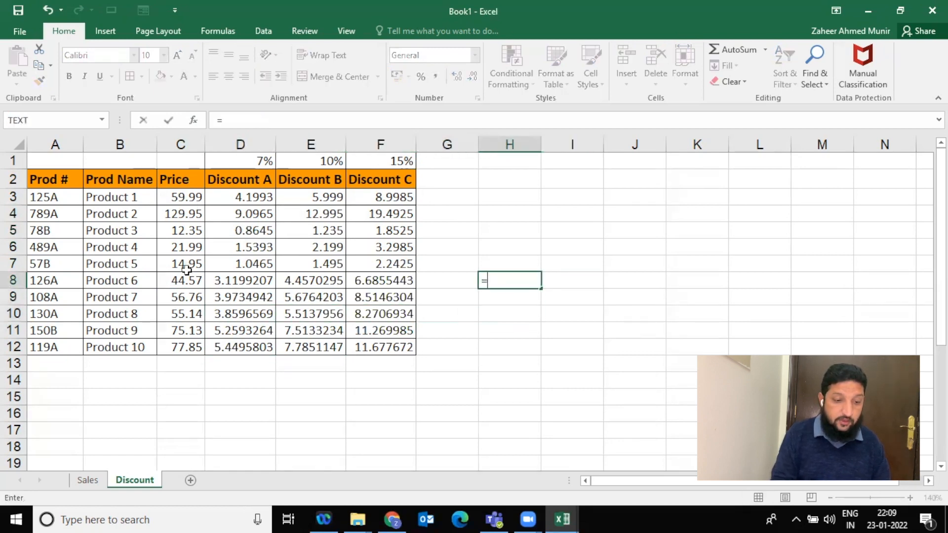
{"action": "left_click", "coordinate": [187, 281]}
{"action": "type", "text": "*15%"}
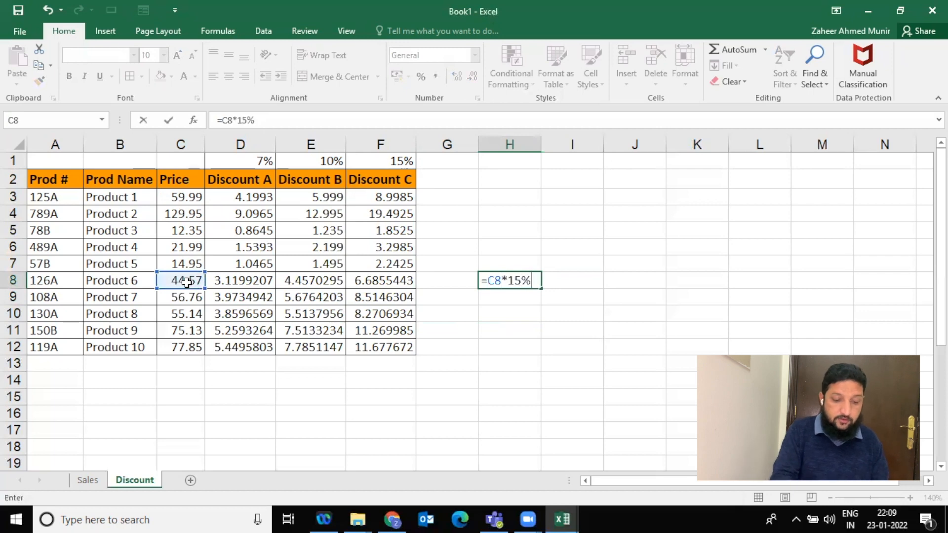
{"action": "key", "text": "Return"}
{"action": "key", "text": "Up"}
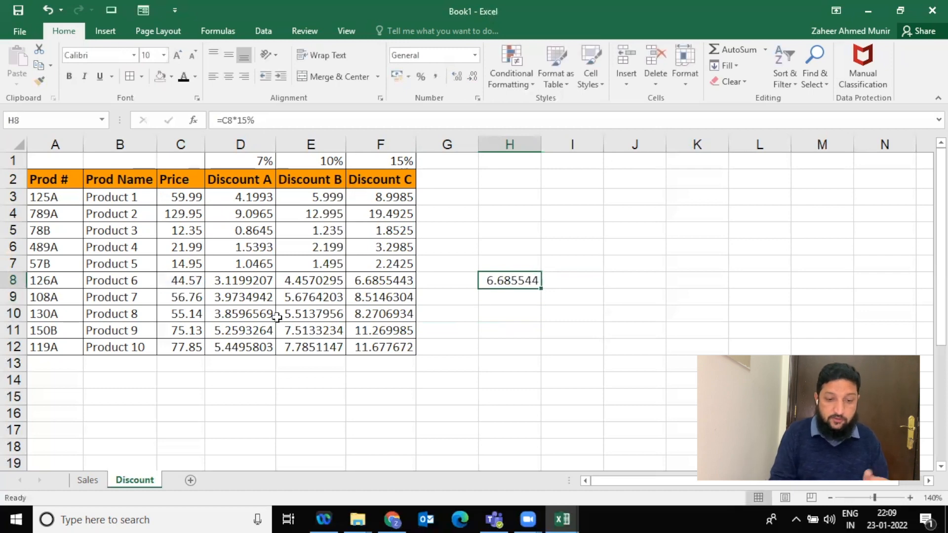
{"action": "key", "text": "Delete"}
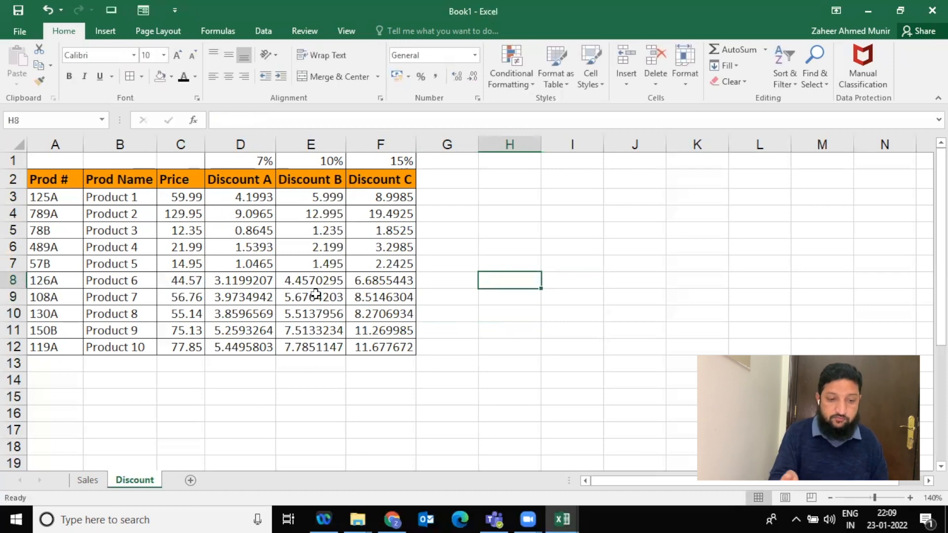
Set the Discount A rate in D1 to 5% and the Discount C rate in F1 to 20%, and select F3
{"action": "left_click", "coordinate": [257, 157]}
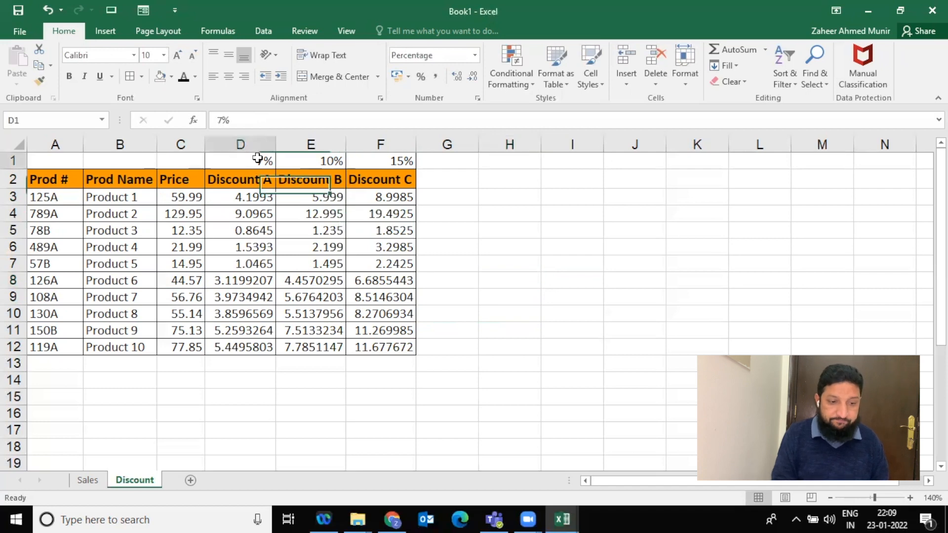
{"action": "type", "text": "5"}
{"action": "key", "text": "Tab"}
{"action": "key", "text": "Tab"}
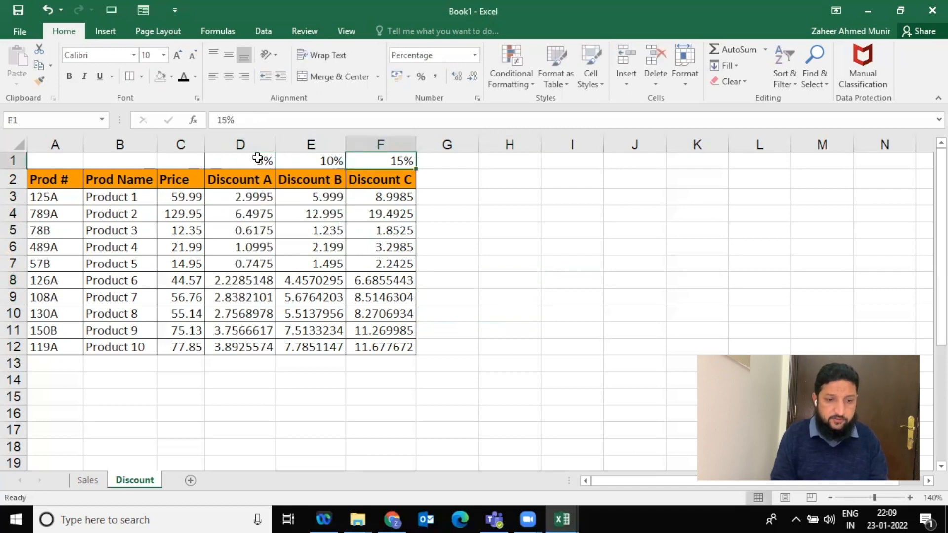
{"action": "type", "text": "20"}
{"action": "key", "text": "Return"}
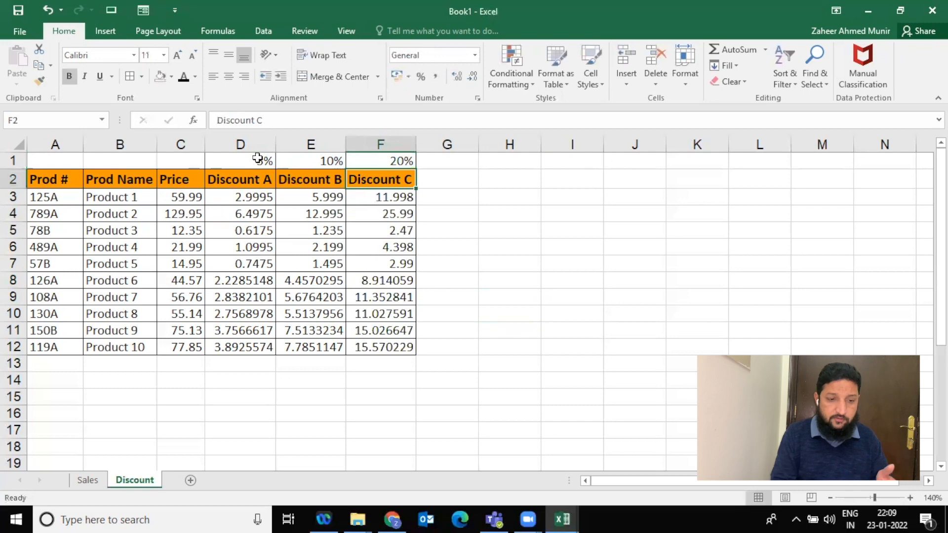
{"action": "key", "text": "Up"}
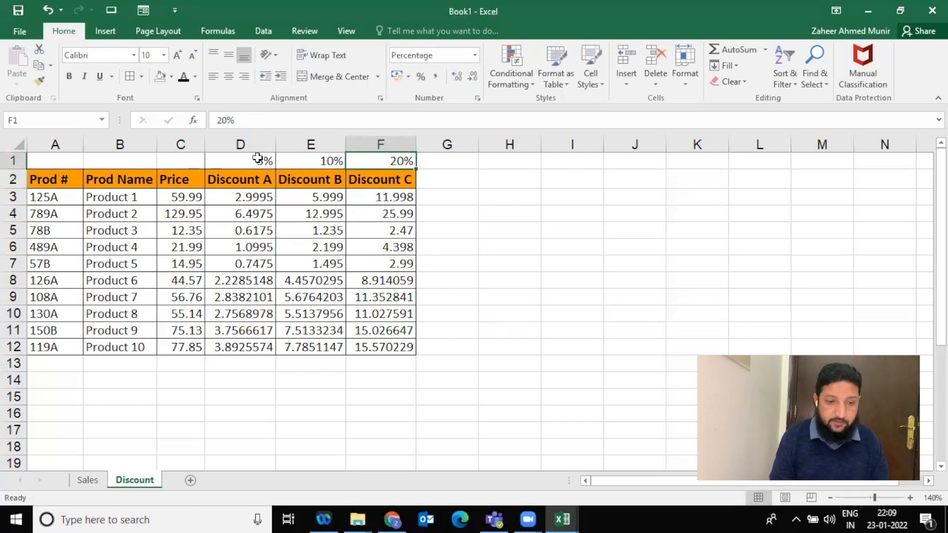
{"action": "key", "text": "Down"}
{"action": "key", "text": "Down"}
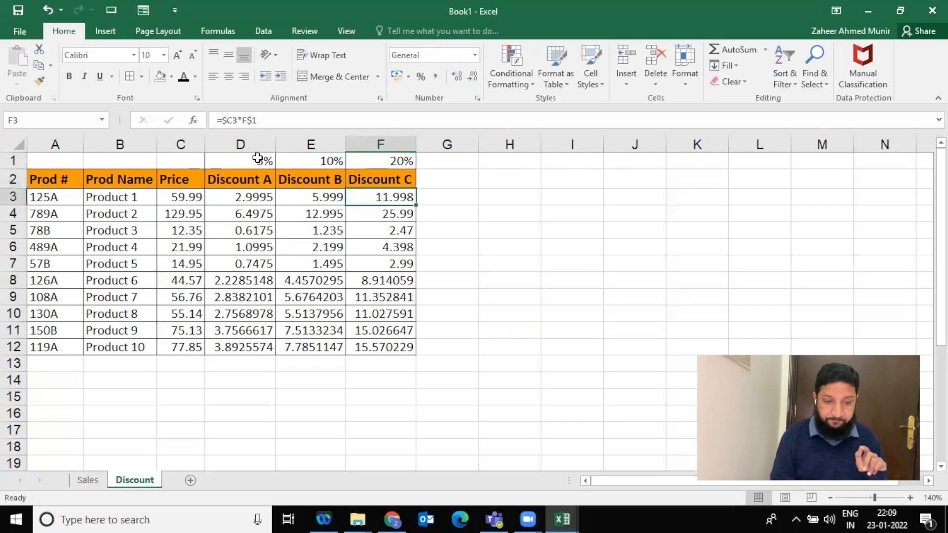
Clear the yearly quantity formulas in F4:F13 on the Sales sheet
{"action": "left_click", "coordinate": [87, 480]}
{"action": "left_click_drag", "start_coordinate": [245, 205], "coordinate": [246, 343]}
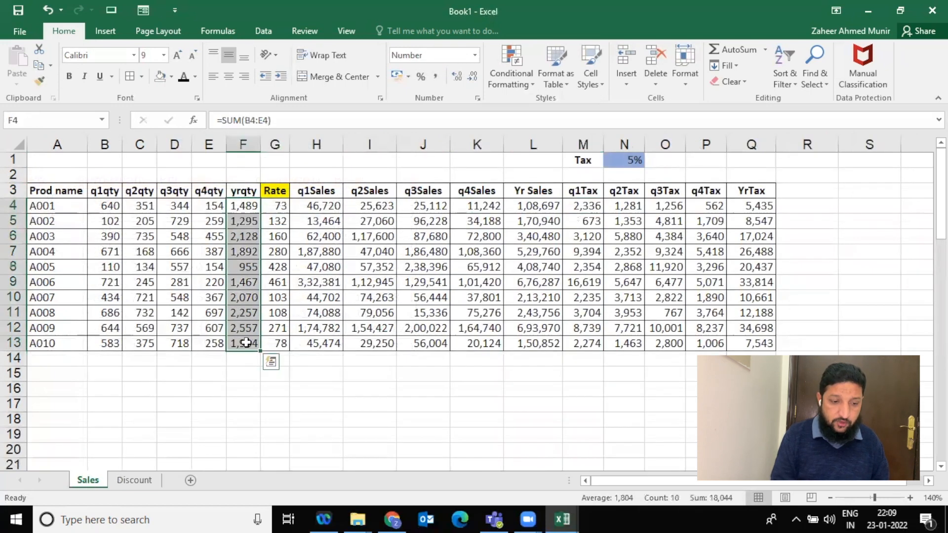
{"action": "left_click", "coordinate": [246, 343]}
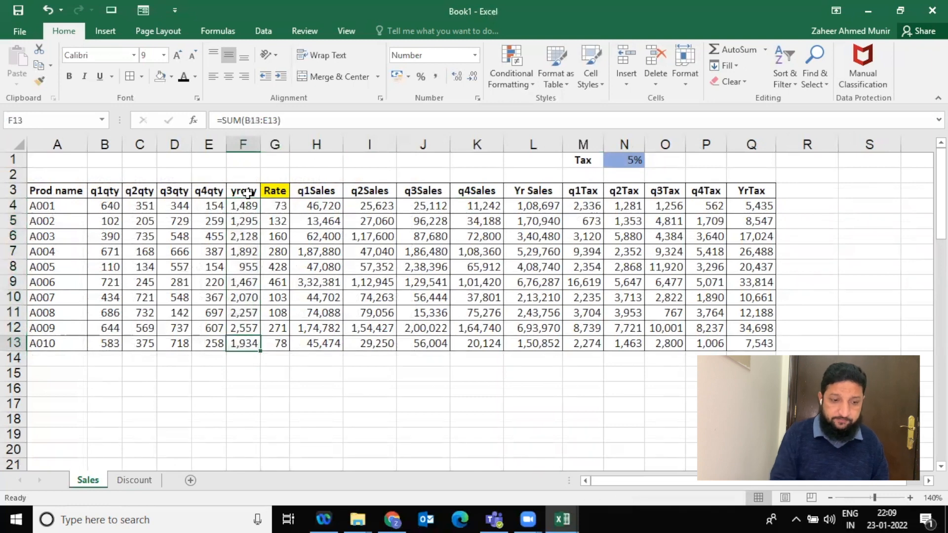
{"action": "left_click_drag", "start_coordinate": [246, 206], "coordinate": [247, 344]}
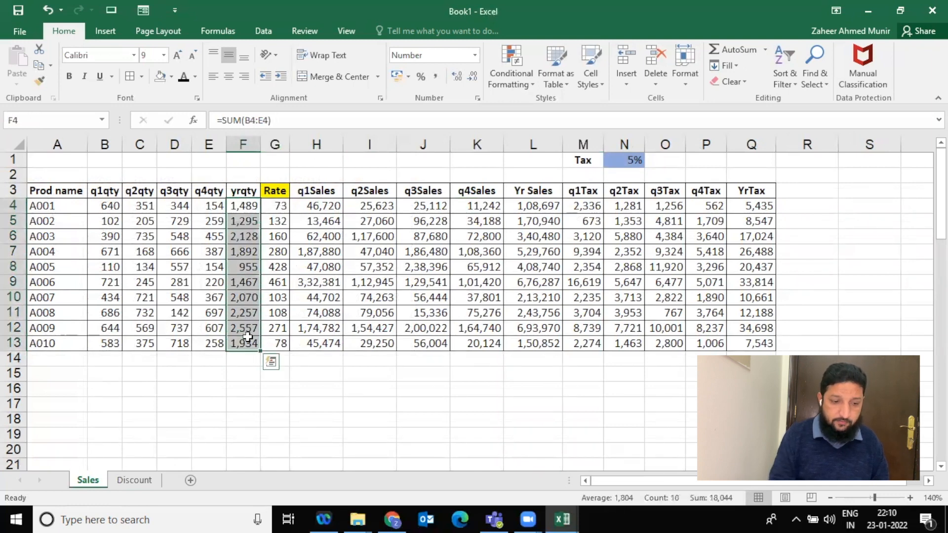
{"action": "key", "text": "Delete"}
Clear the quarterly sales formulas in H4:K13 and the yearly sales and tax formulas in L4:Q13
{"action": "left_click_drag", "start_coordinate": [325, 206], "coordinate": [481, 344]}
{"action": "key", "text": "Delete"}
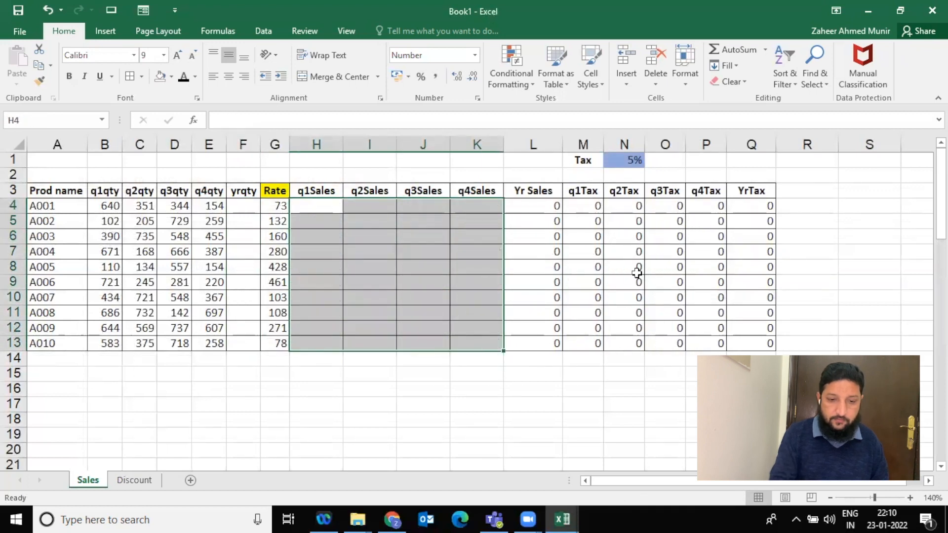
{"action": "left_click_drag", "start_coordinate": [547, 209], "coordinate": [745, 342]}
{"action": "key", "text": "Delete"}
{"action": "key", "text": "Left"}
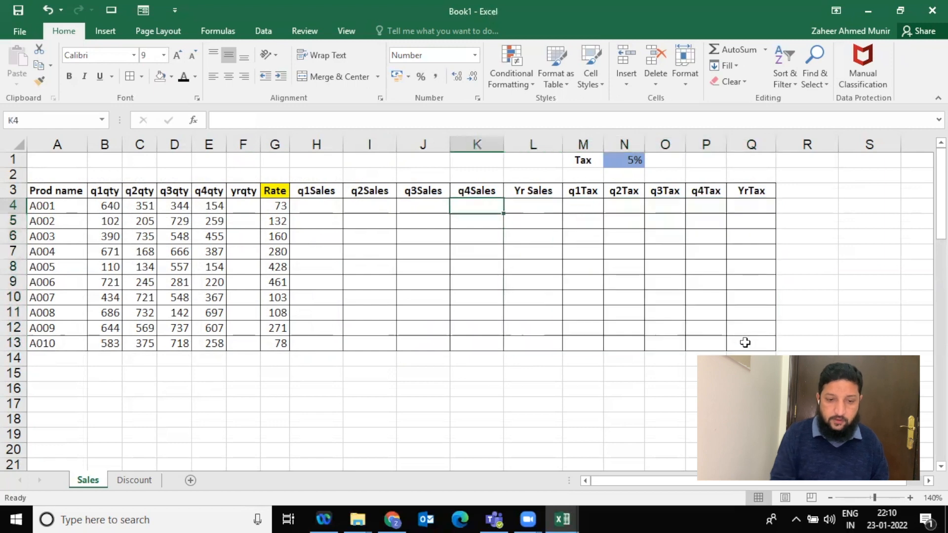
Clear the discount formulas in D3:F12 on the Discount sheet and return to the Sales sheet
{"action": "left_click", "coordinate": [148, 480]}
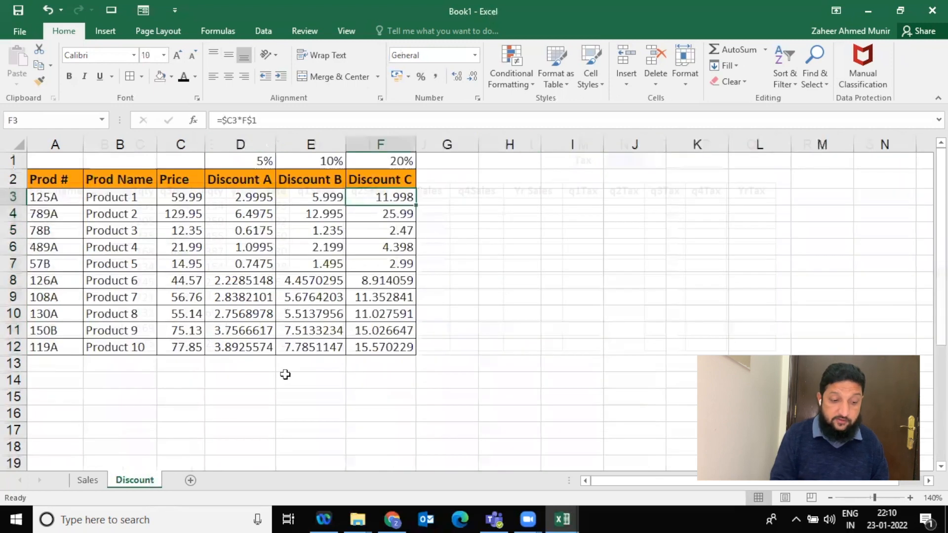
{"action": "left_click_drag", "start_coordinate": [260, 200], "coordinate": [401, 351]}
{"action": "key", "text": "Delete"}
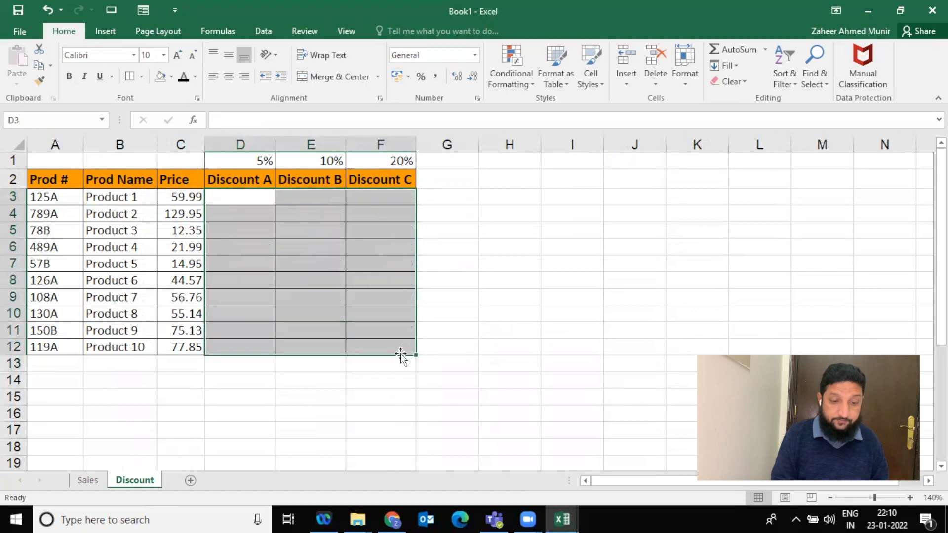
{"action": "left_click", "coordinate": [80, 483]}
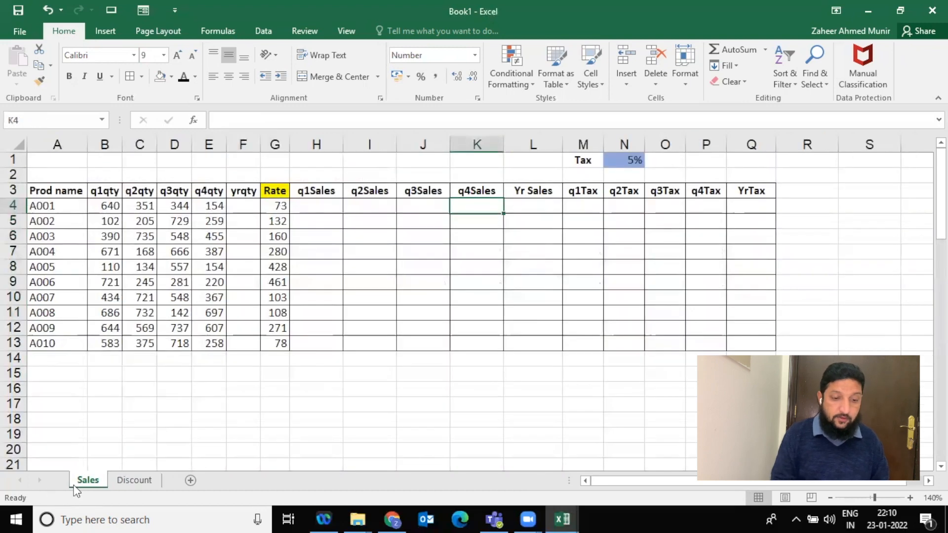